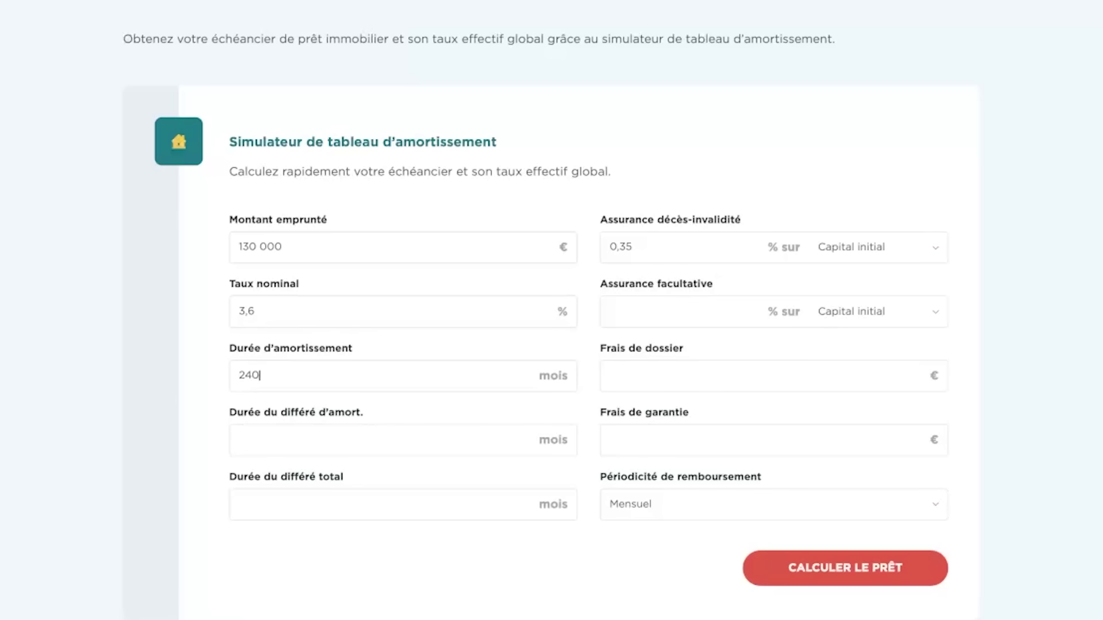
# Step: Calculate the loan from the entered amount, rate, duration and insurance, and view its amortization table
pyautogui.click(662, 246)
pyautogui.scroll(-3, 787, 534)
pyautogui.click(854, 397)
pyautogui.scroll(-6, 258, 327)
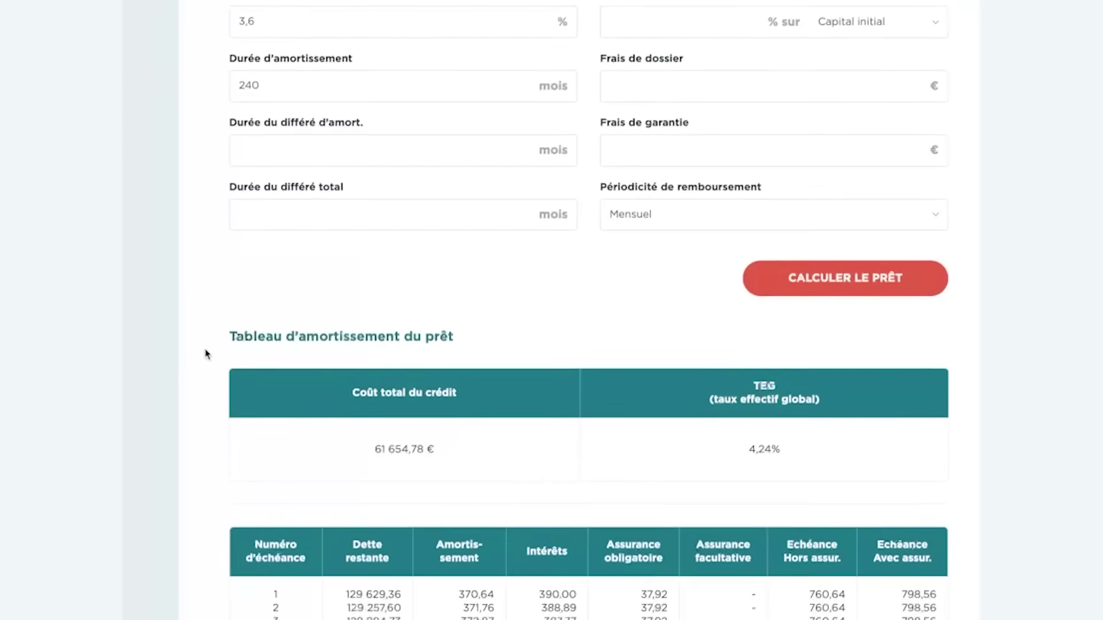
pyautogui.scroll(-1, 310, 281)
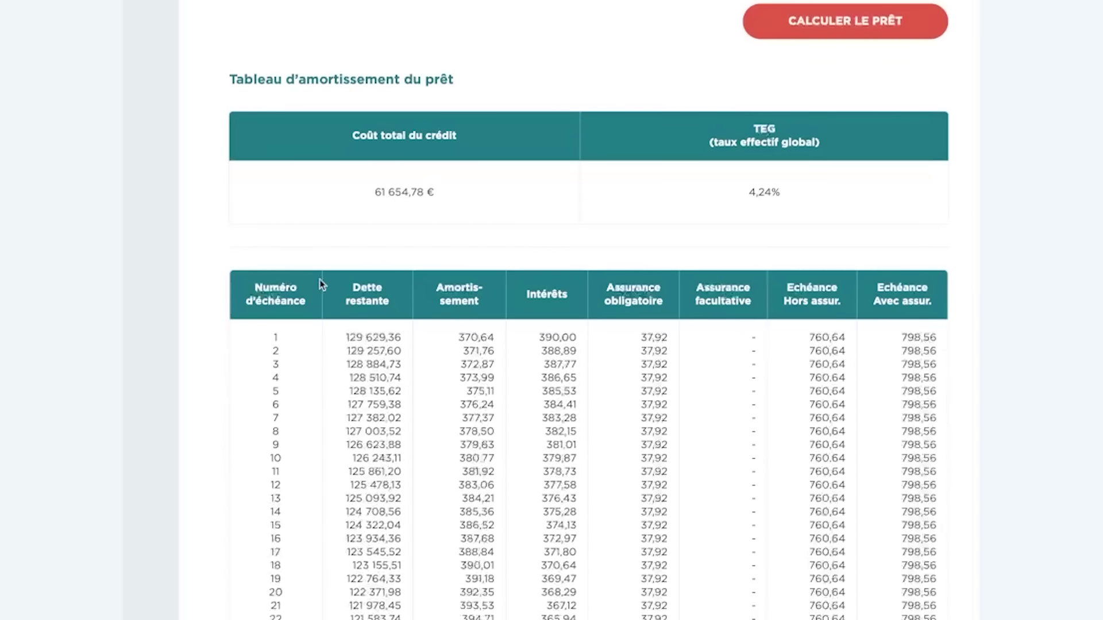
pyautogui.scroll(-1, 353, 280)
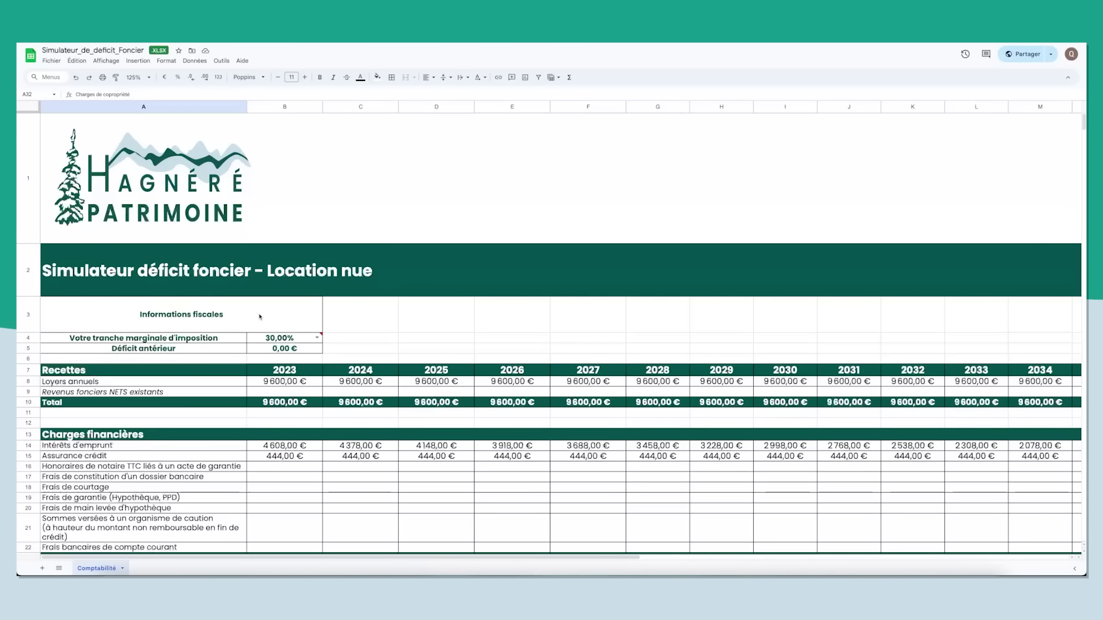
# Step: Examine the income, financial charges, operating charges, works expense and results in the Simulateur_de_deficit_Foncier spreadsheet
pyautogui.scroll(-2, 261, 374)
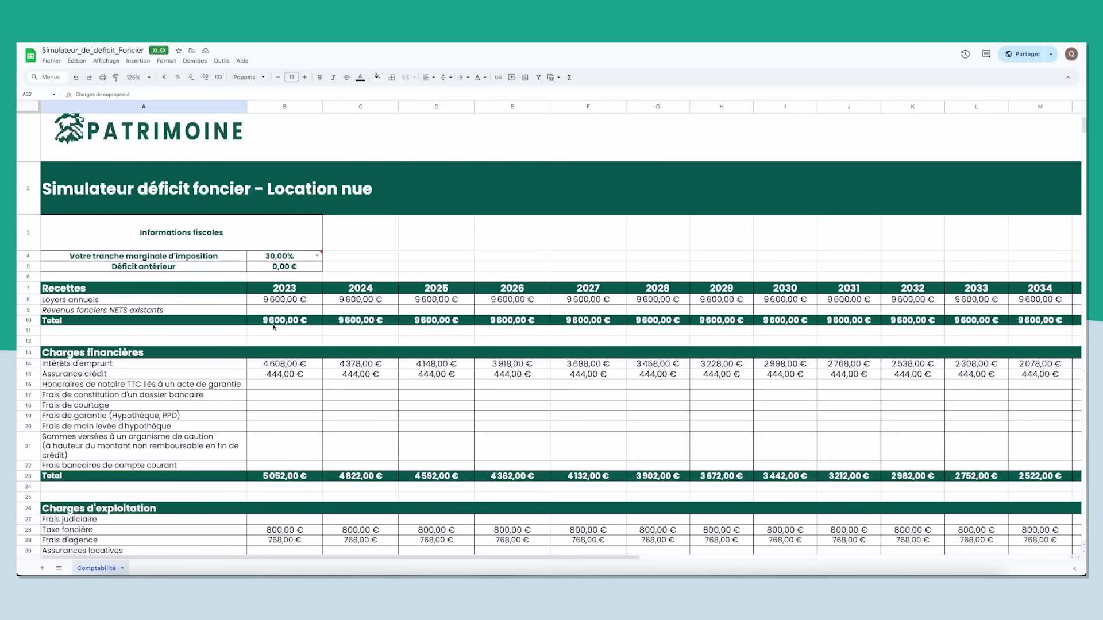
pyautogui.scroll(-1, 274, 326)
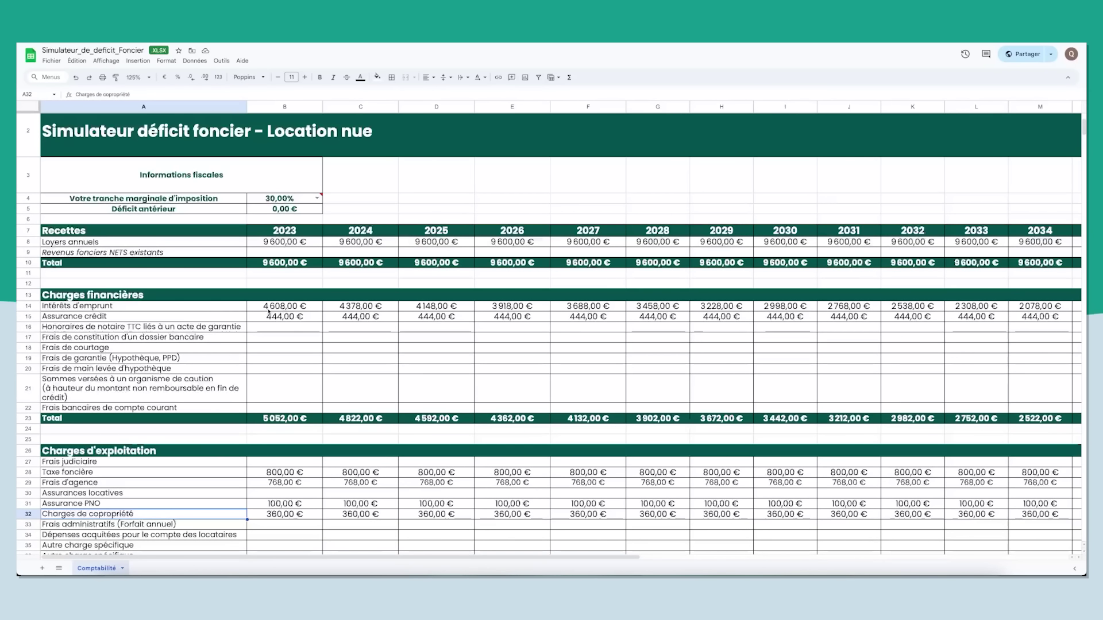
pyautogui.scroll(-3, 274, 312)
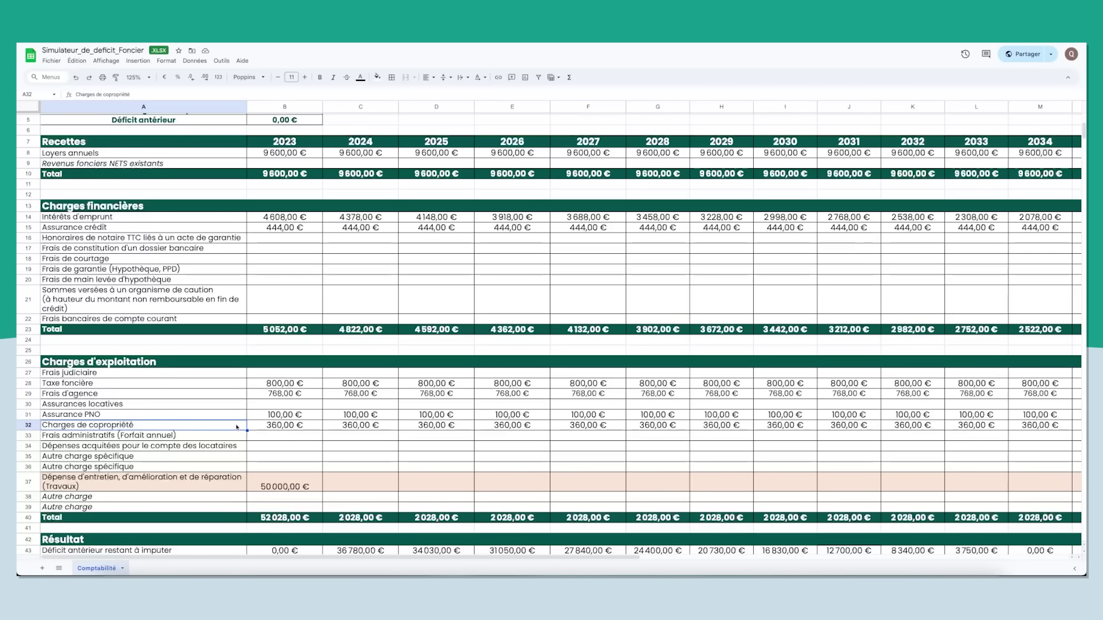
pyautogui.scroll(5, 247, 227)
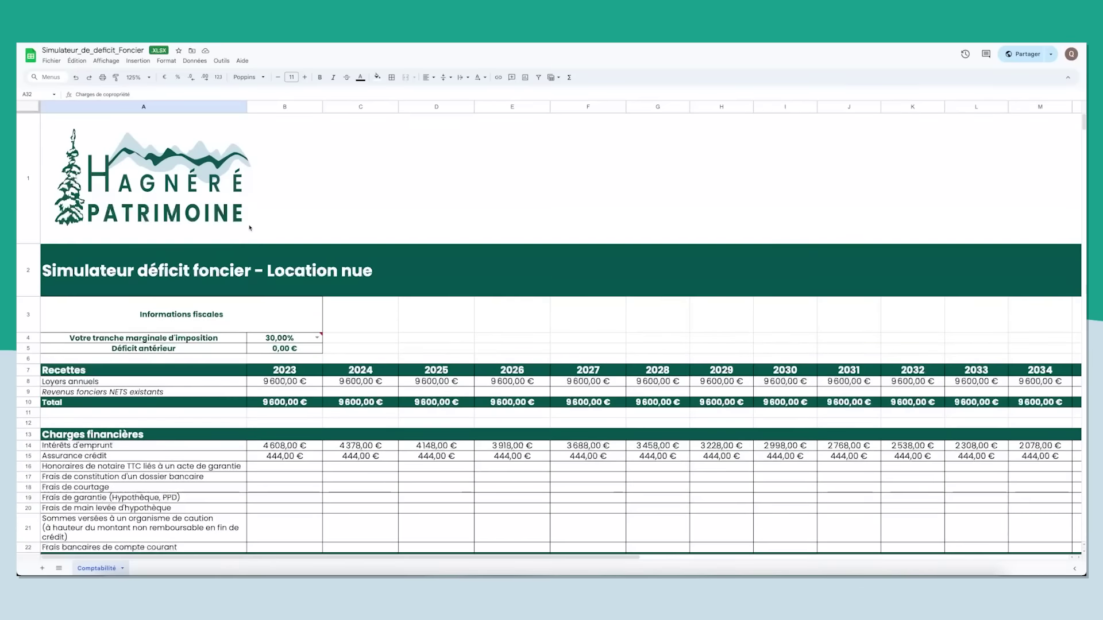
pyautogui.scroll(-7, 274, 378)
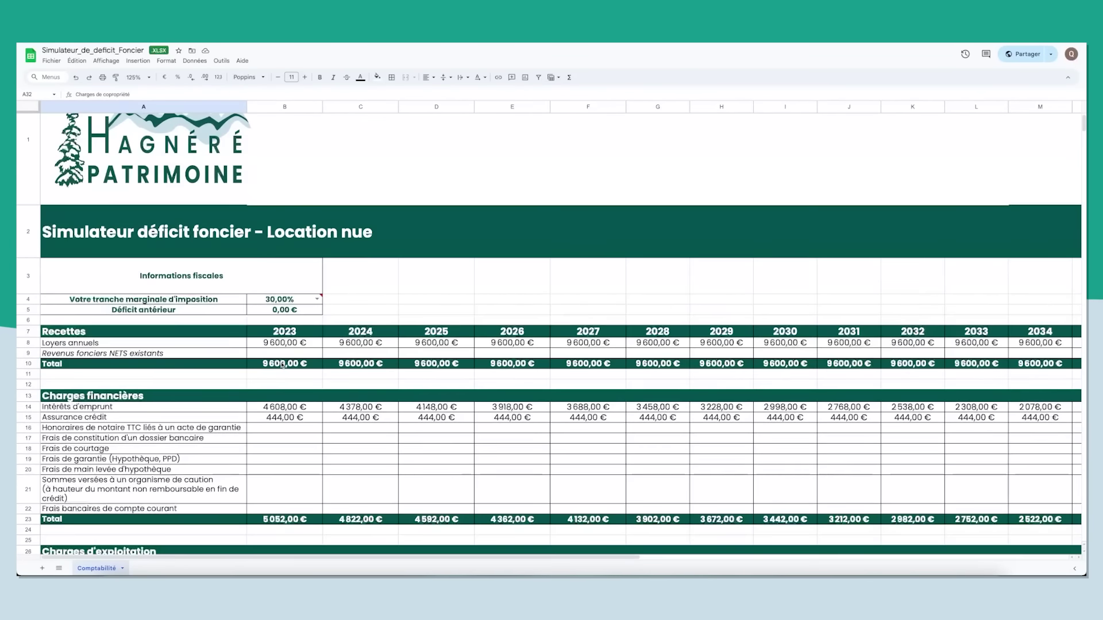
pyautogui.scroll(2, 275, 289)
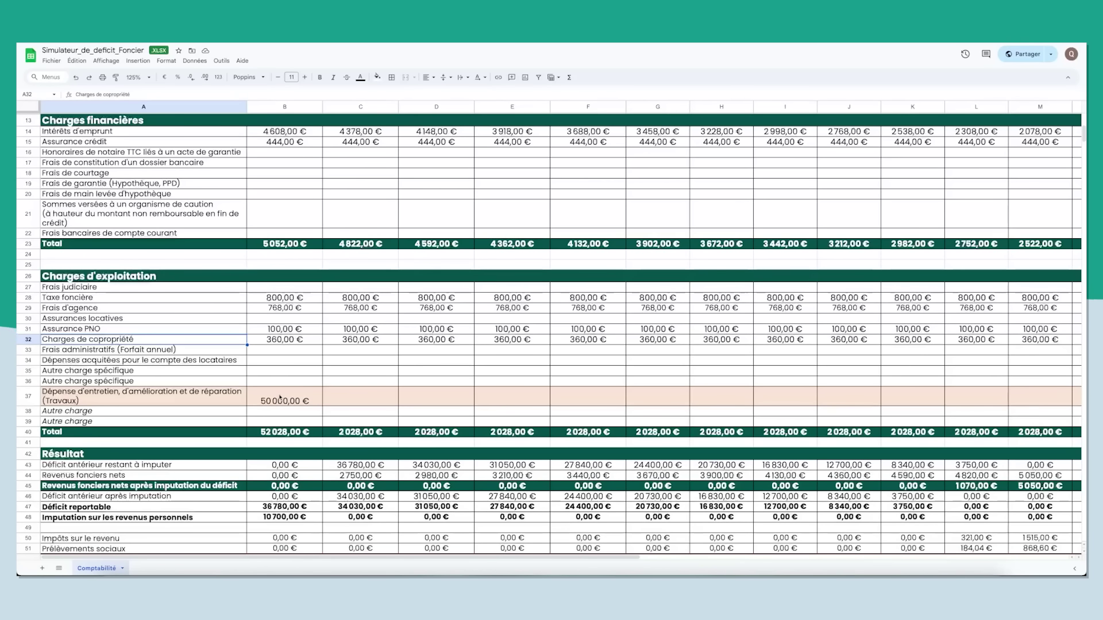
pyautogui.scroll(-1, 281, 448)
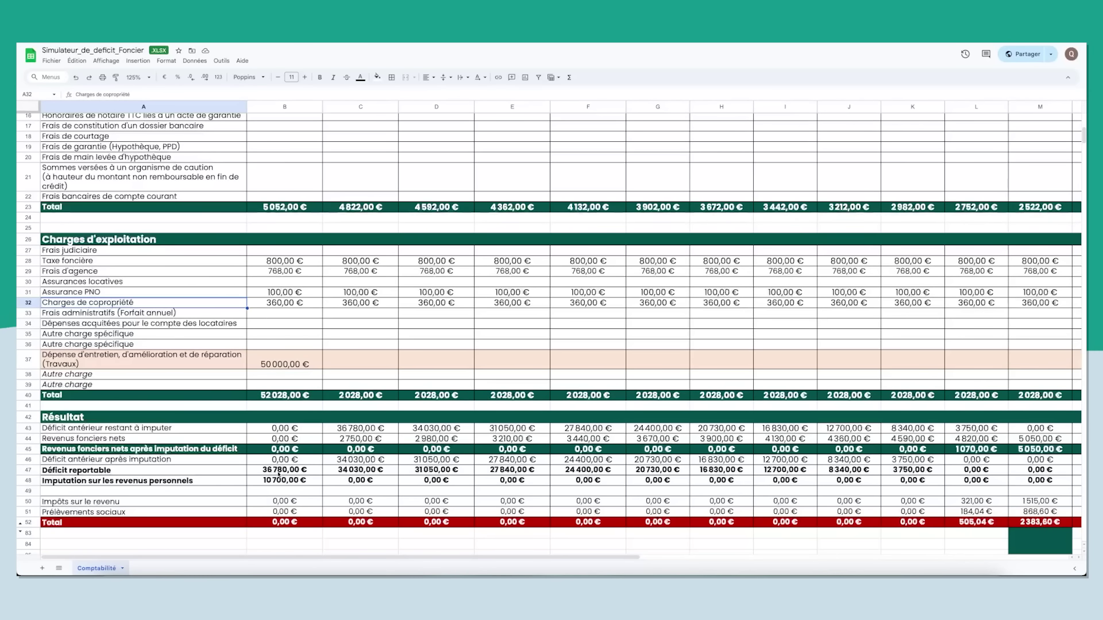
pyautogui.scroll(5, 259, 391)
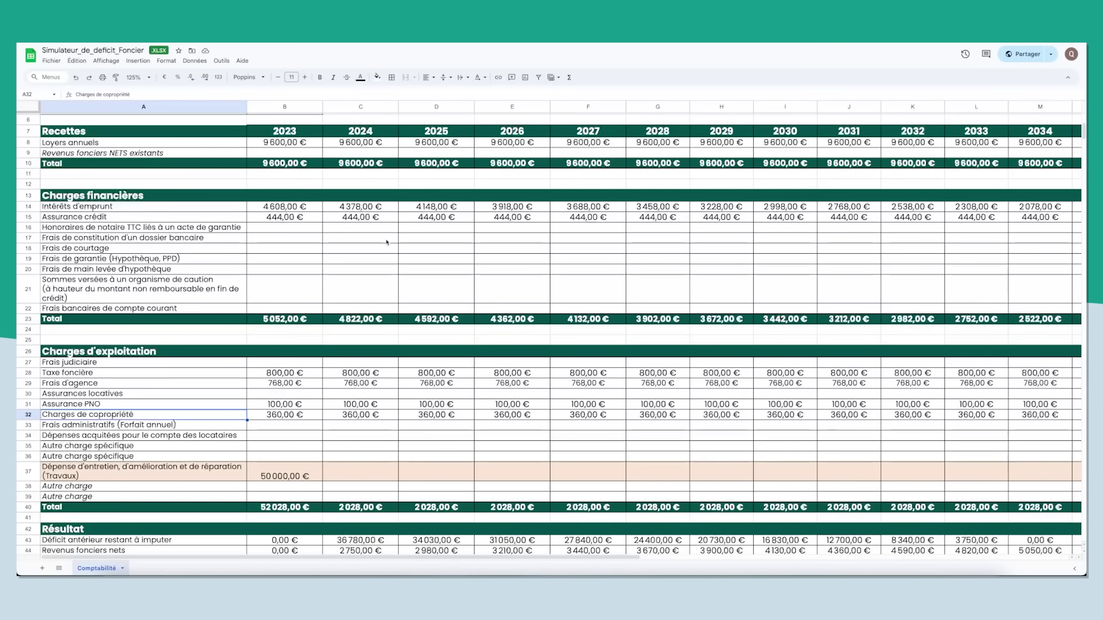
pyautogui.scroll(-5, 390, 258)
pyautogui.scroll(-1, 391, 274)
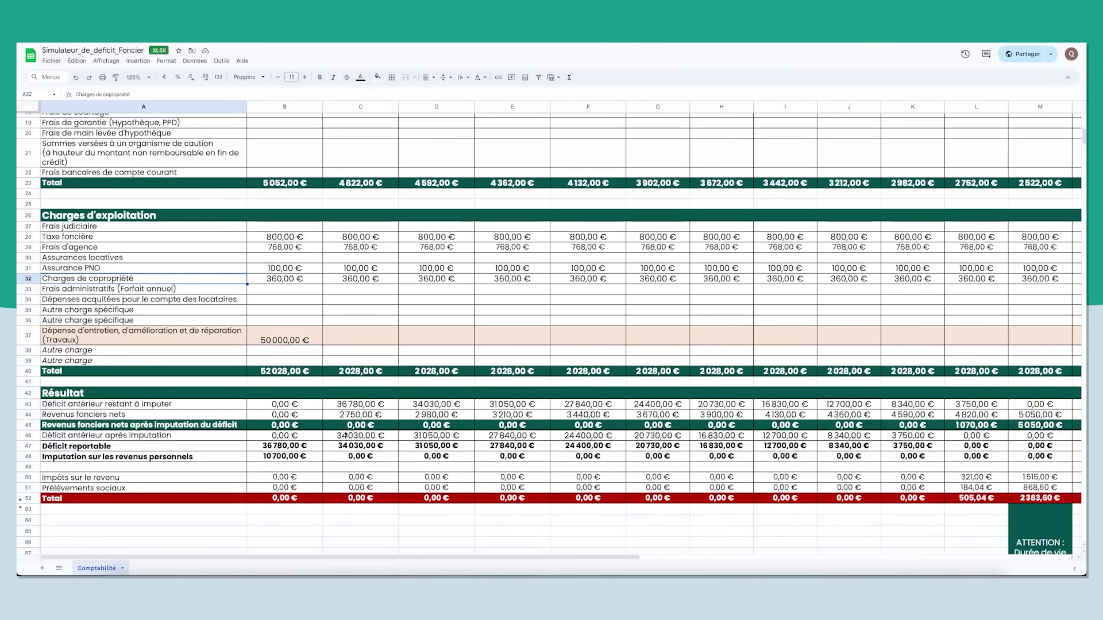
# Step: Examine the Déficit reportable and Revenus fonciers nets après imputation du déficit rows from 2023 to 2033
pyautogui.hscroll(2, 348, 428)
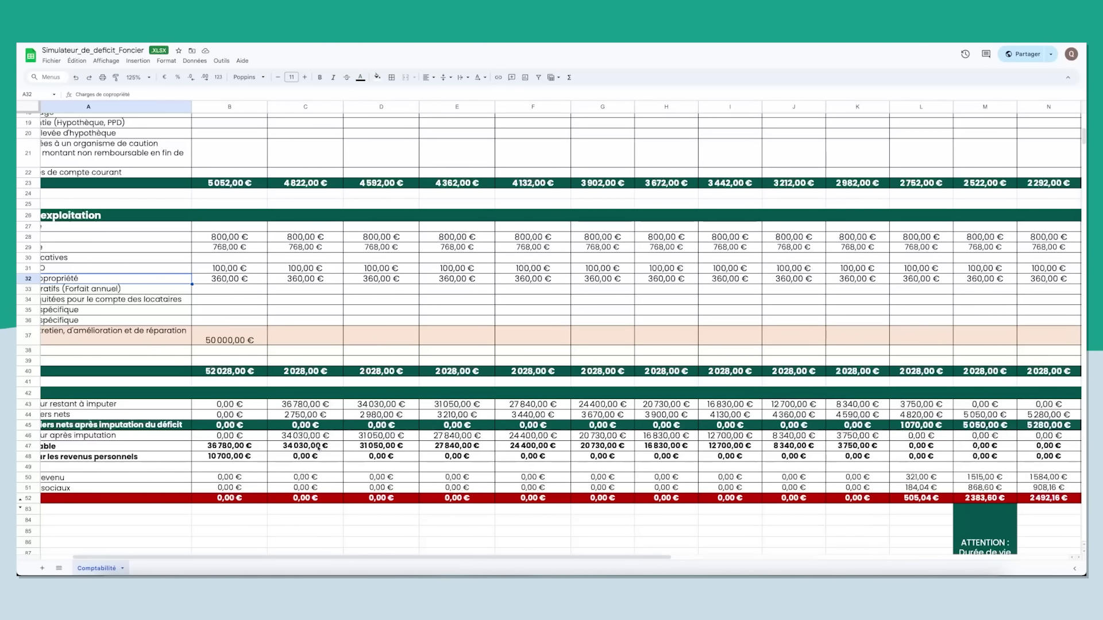
pyautogui.click(319, 447)
pyautogui.hscroll(-3, 399, 448)
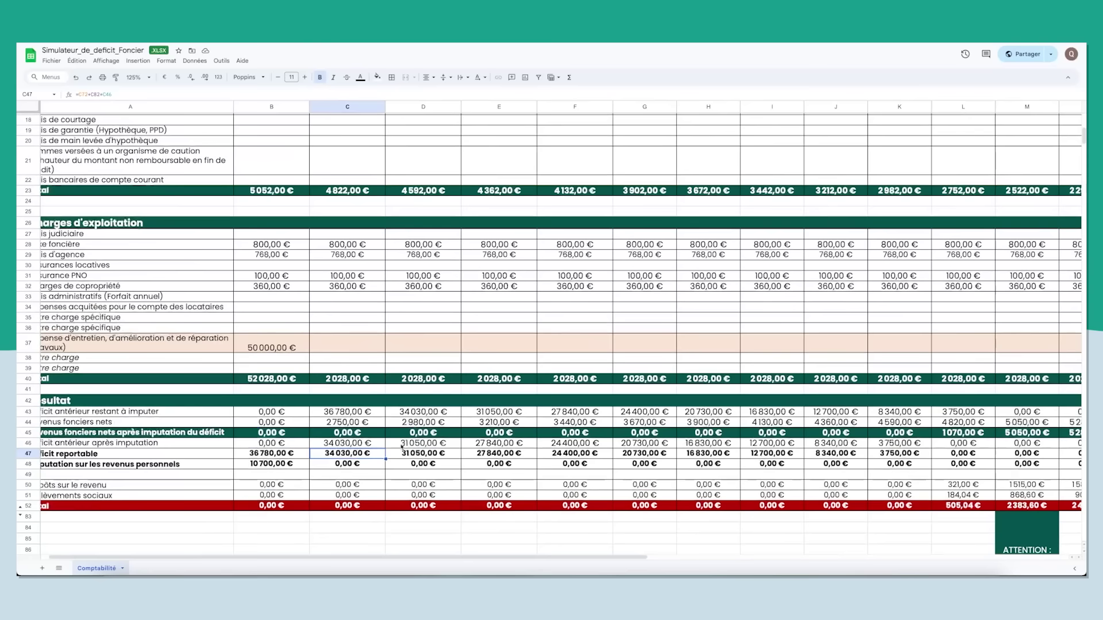
pyautogui.click(320, 433)
pyautogui.moveTo(320, 433); pyautogui.dragTo(490, 433)
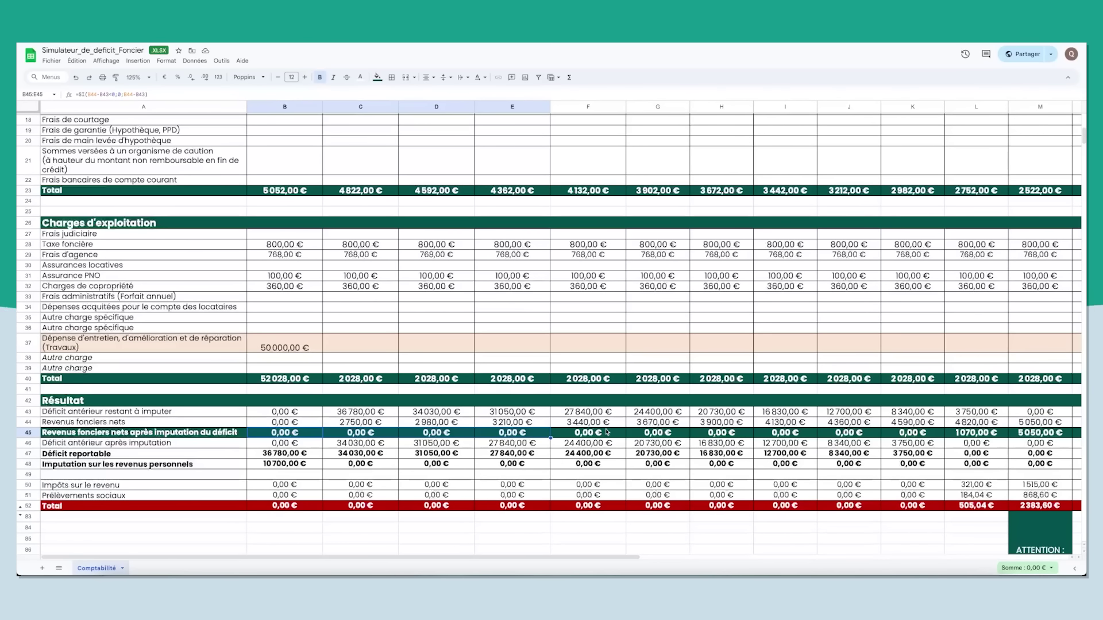
pyautogui.hscroll(3, 622, 432)
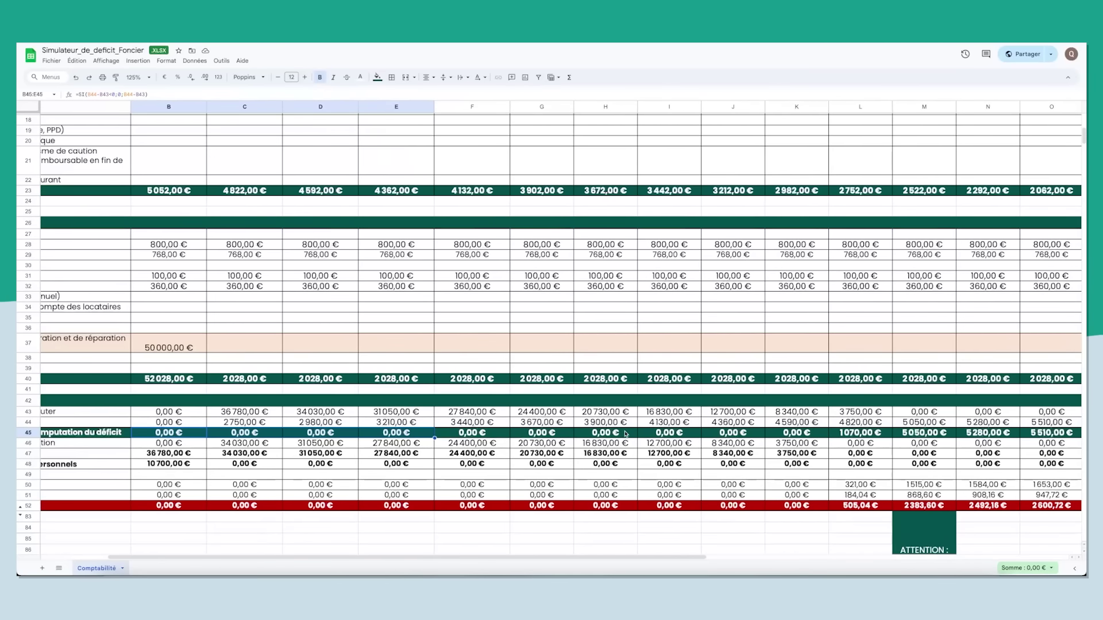
pyautogui.click(847, 434)
pyautogui.scroll(5, 847, 413)
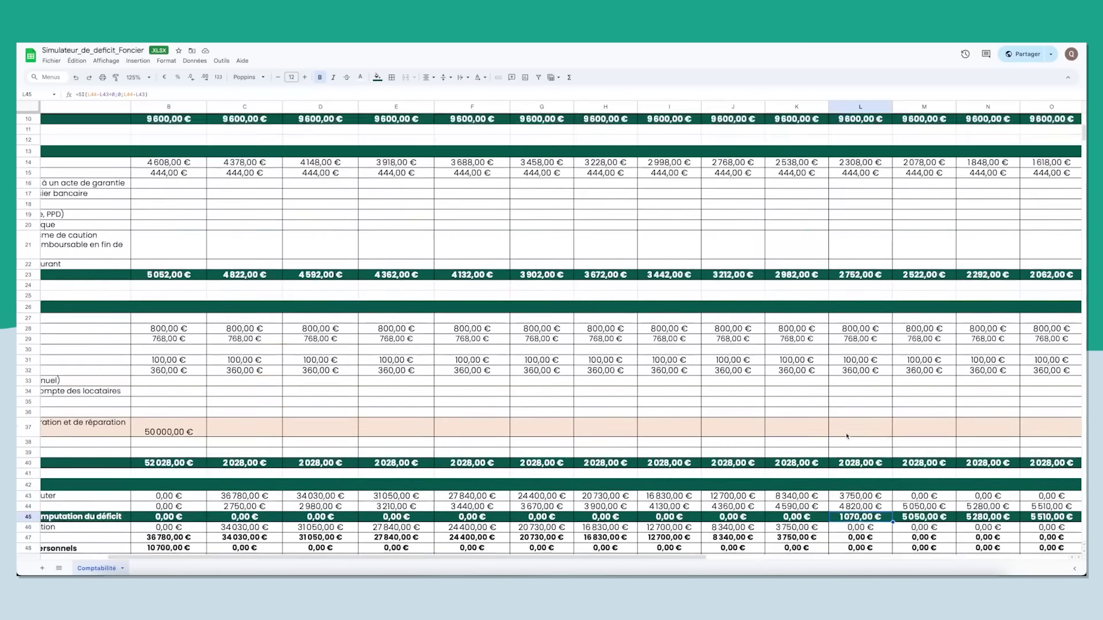
pyautogui.scroll(-3, 846, 397)
pyautogui.scroll(-5, 847, 396)
pyautogui.scroll(5, 846, 397)
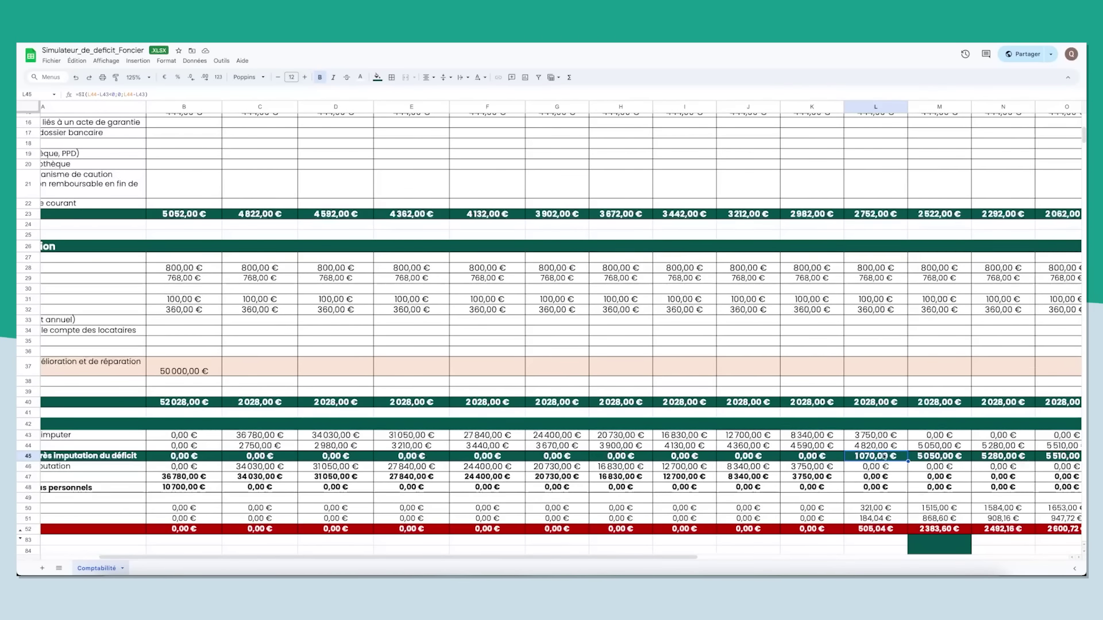
pyautogui.hscroll(1, 883, 456)
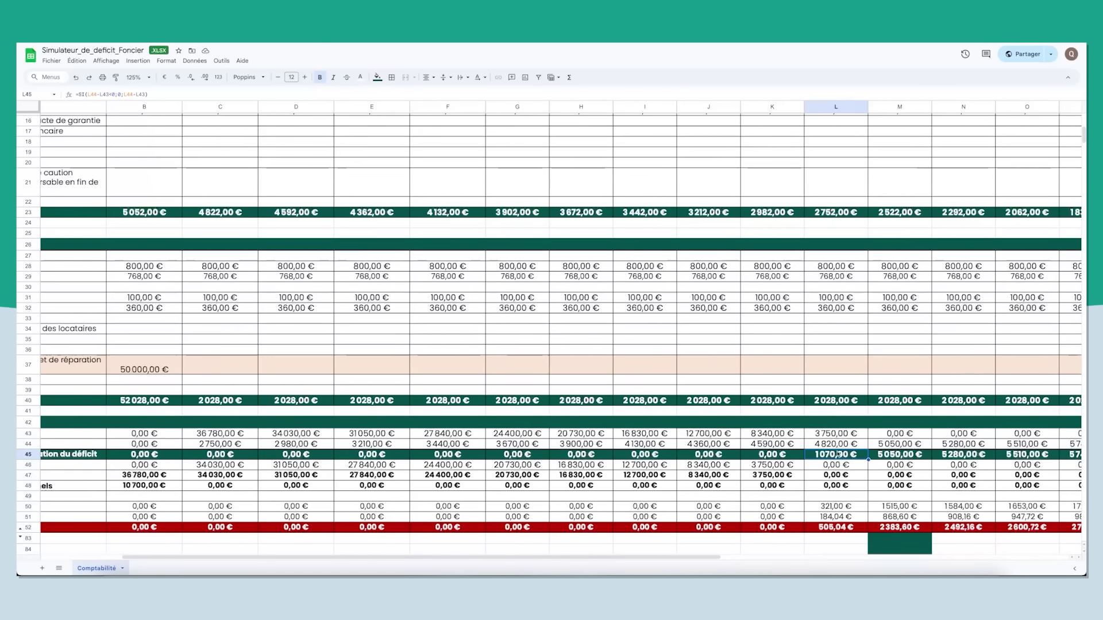
pyautogui.scroll(-1, 840, 454)
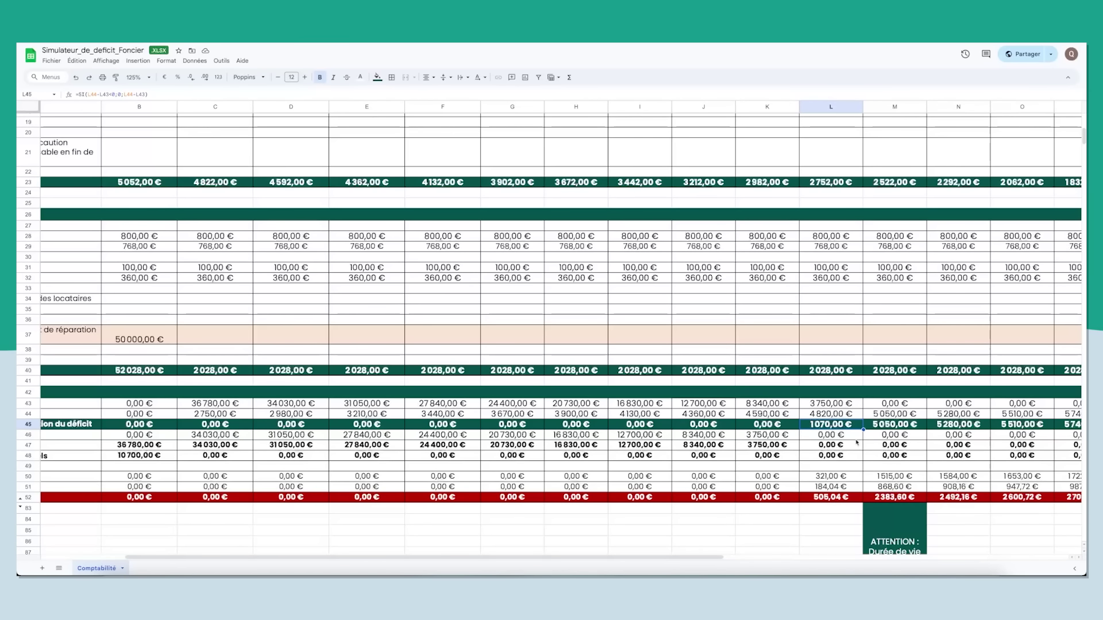
# Step: Examine the 2034 net rental income after deficit imputation and the total tax row through the simulation's last year
pyautogui.click(885, 425)
pyautogui.hscroll(2, 832, 425)
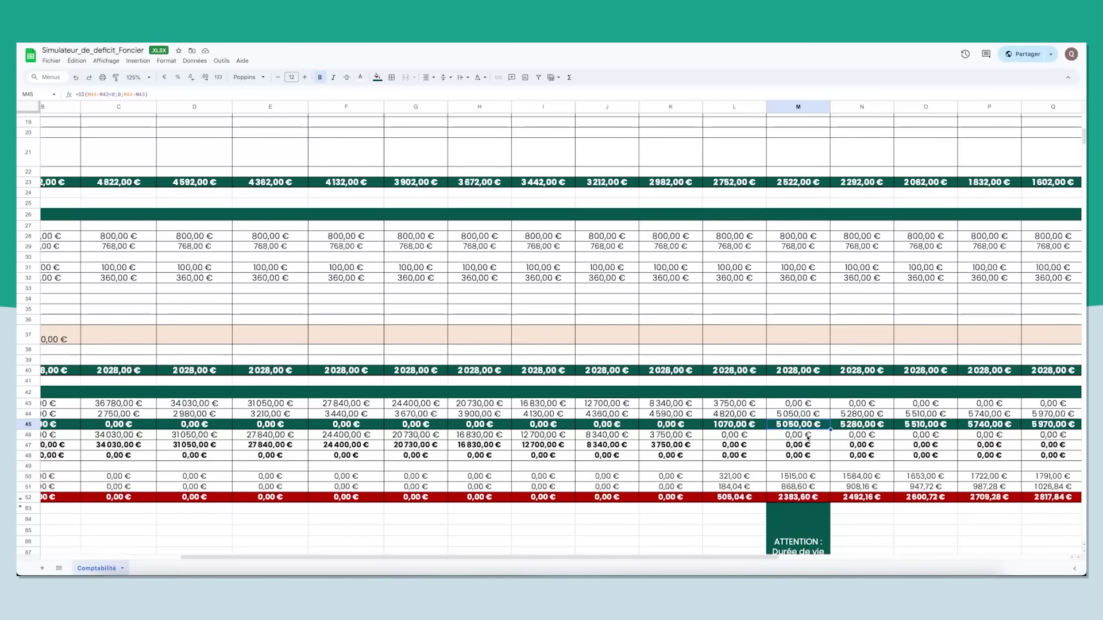
pyautogui.click(813, 495)
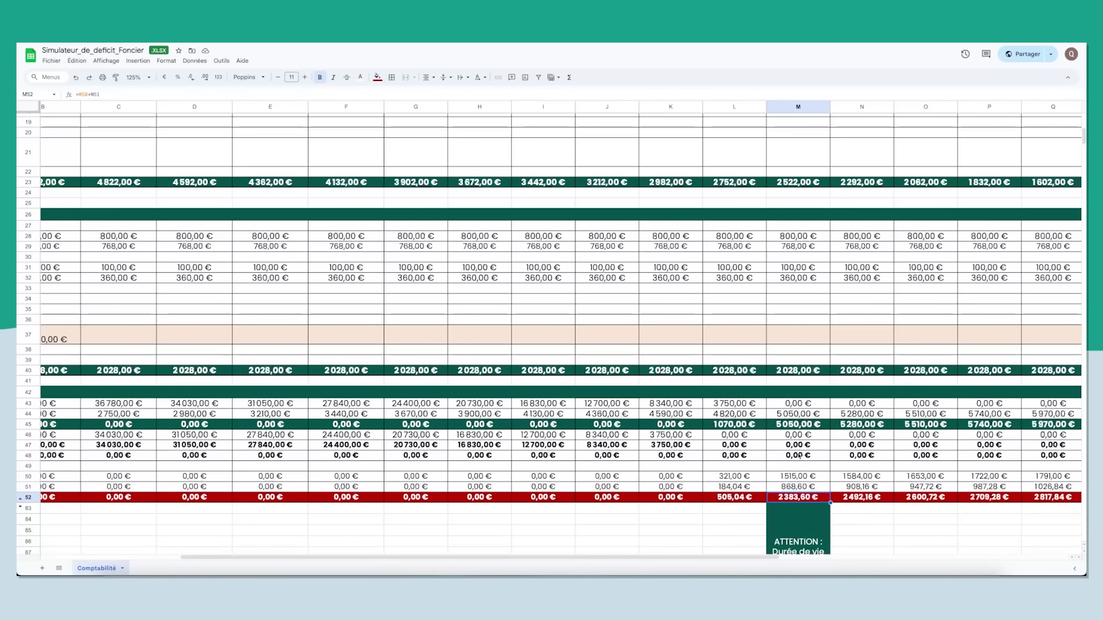
pyautogui.hscroll(3, 831, 439)
pyautogui.hscroll(7, 831, 440)
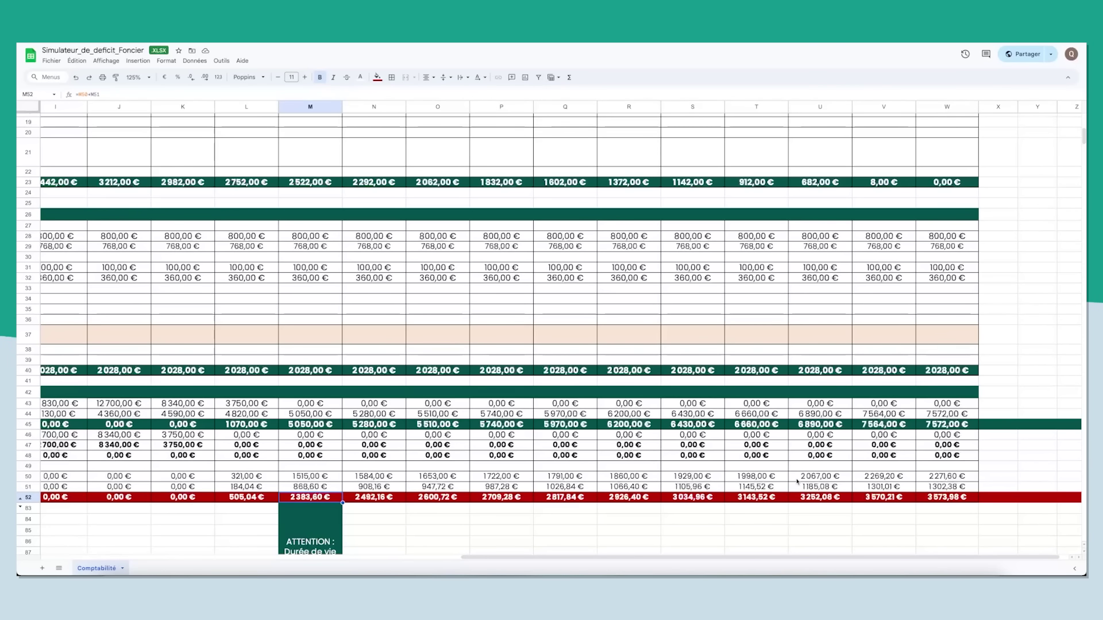
pyautogui.hscroll(-10, 709, 435)
pyautogui.hscroll(-1, 709, 436)
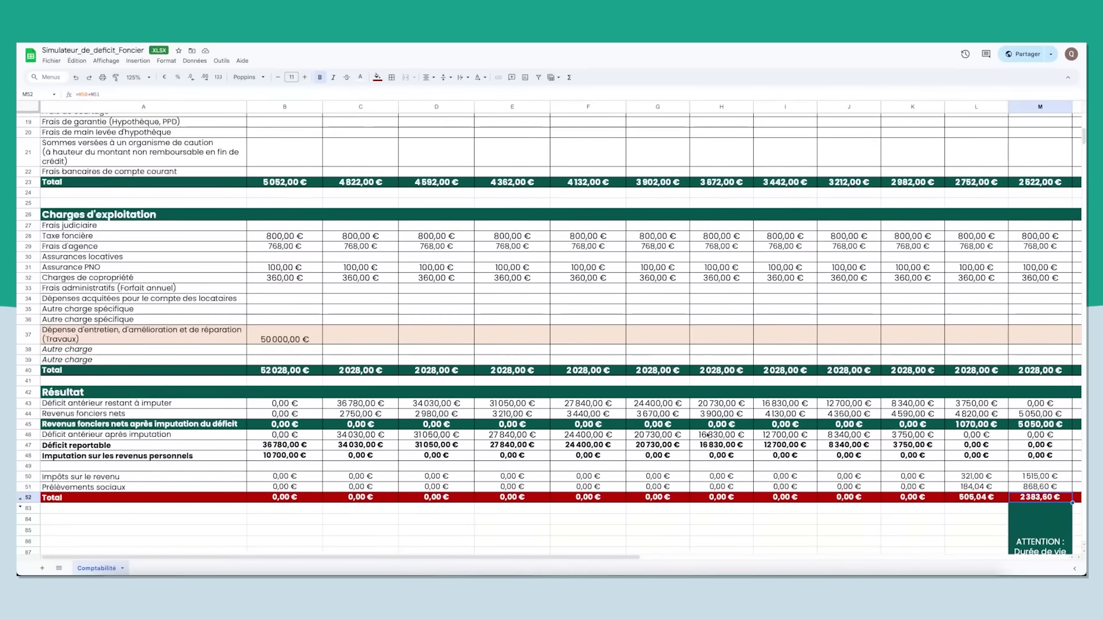
pyautogui.scroll(3, 487, 404)
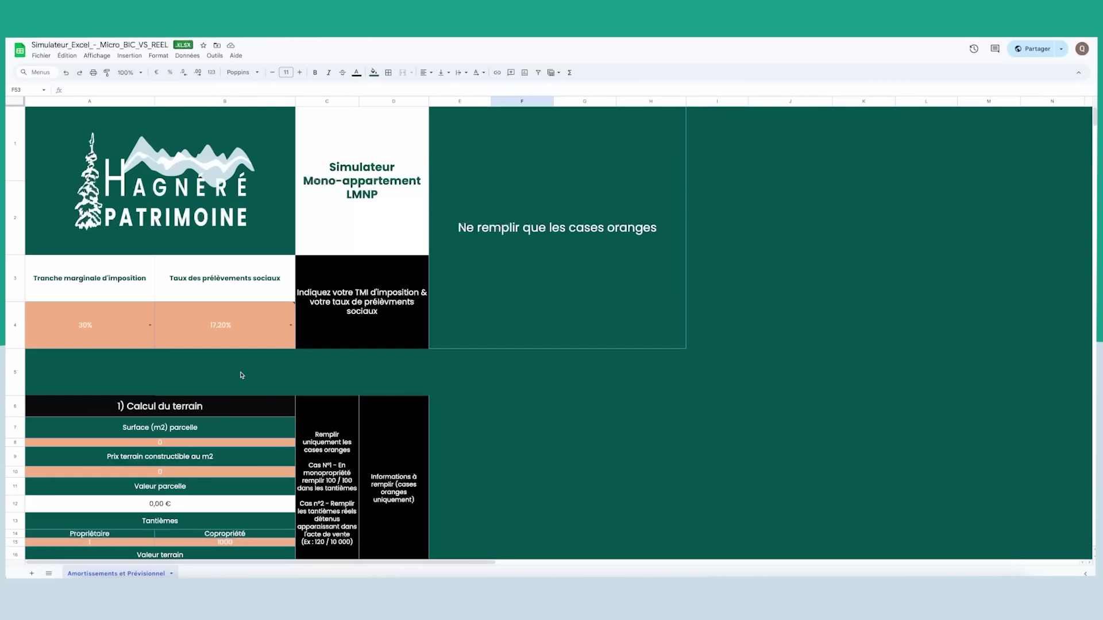
# Step: In the Simulateur_Excel_-_Micro_BIC_VS_REEL spreadsheet, set the Valeur terrain to 15 000 € and check the Terrain share in the Amortissements table
pyautogui.scroll(-2, 181, 312)
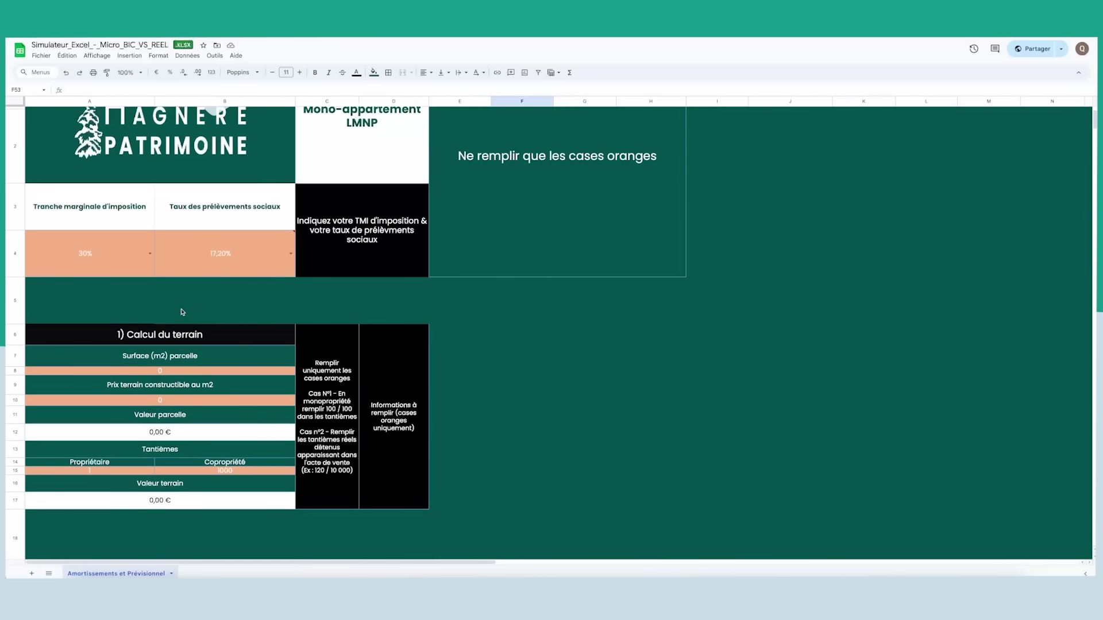
pyautogui.scroll(-4, 182, 311)
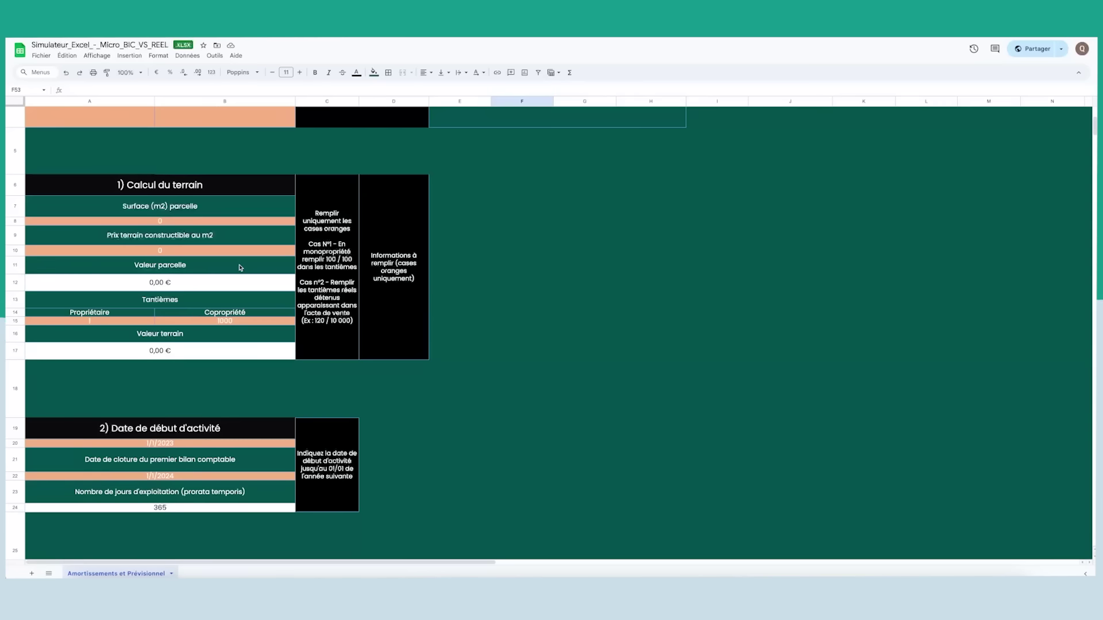
pyautogui.scroll(-7, 239, 268)
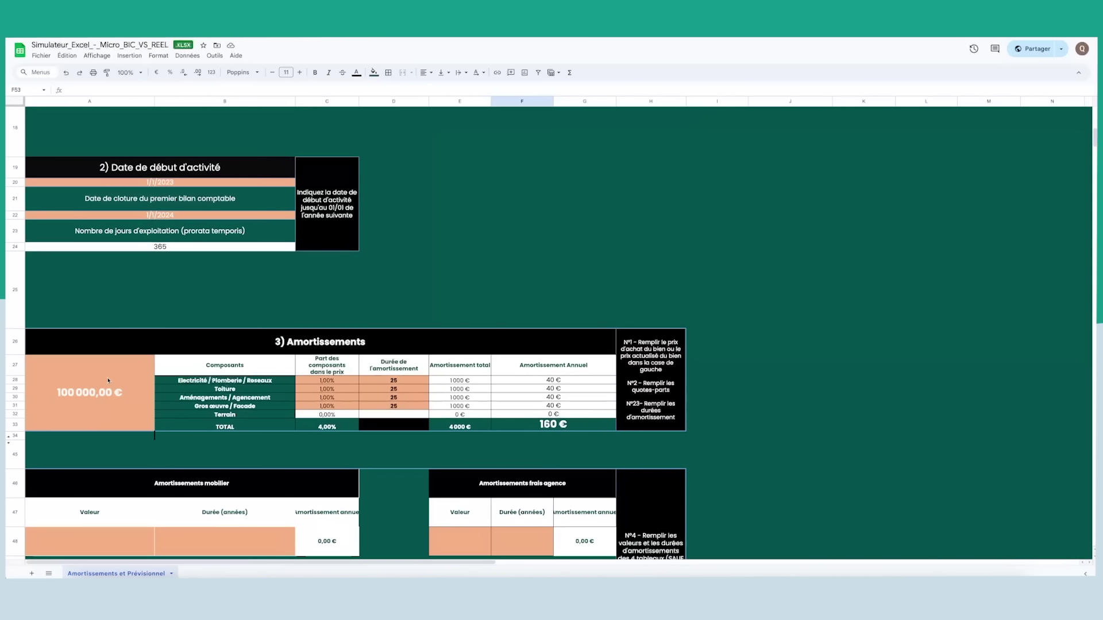
pyautogui.click(107, 377)
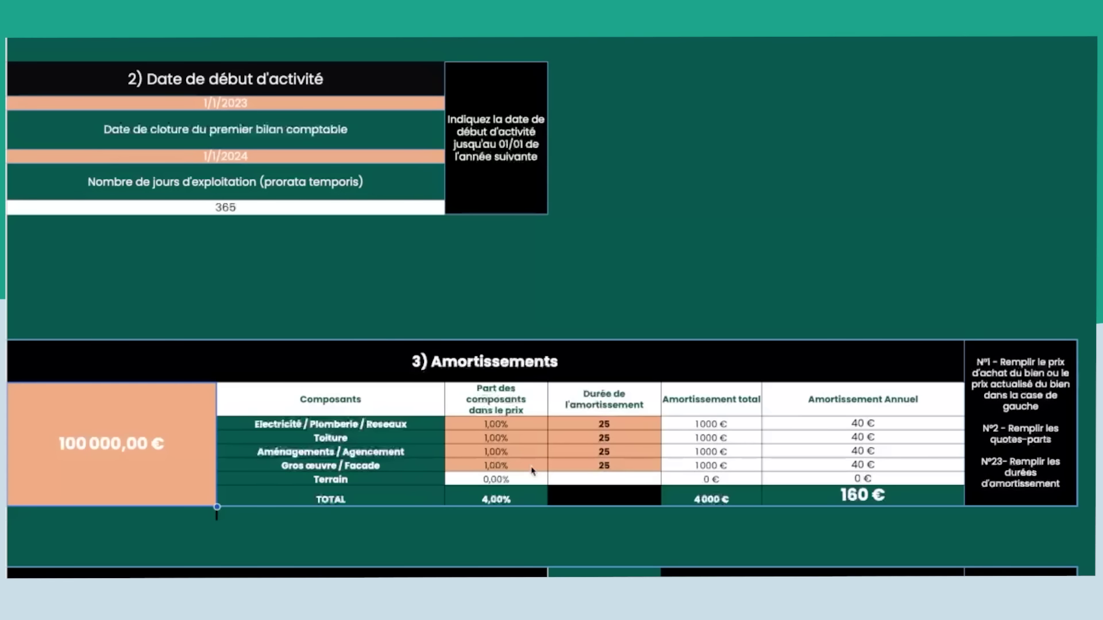
pyautogui.click(527, 481)
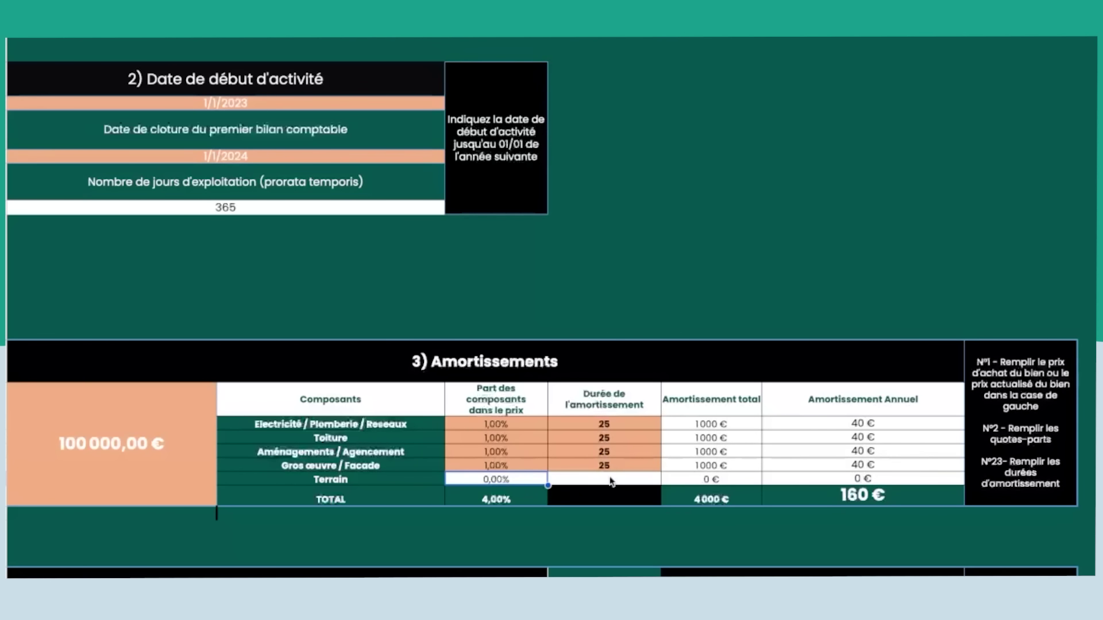
pyautogui.scroll(7, 364, 414)
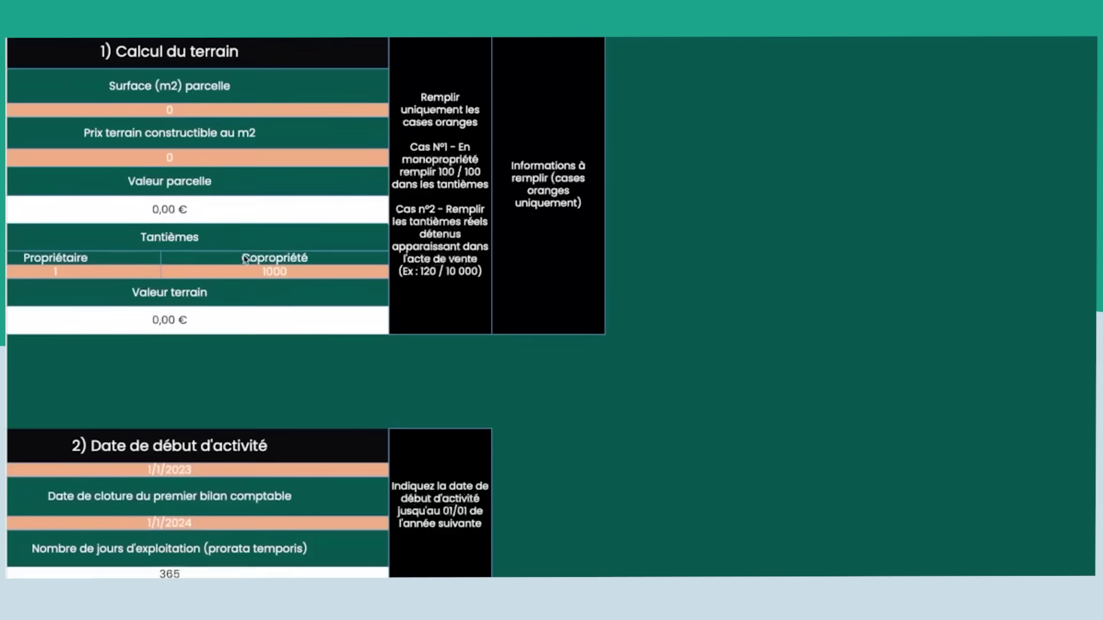
pyautogui.click(247, 379)
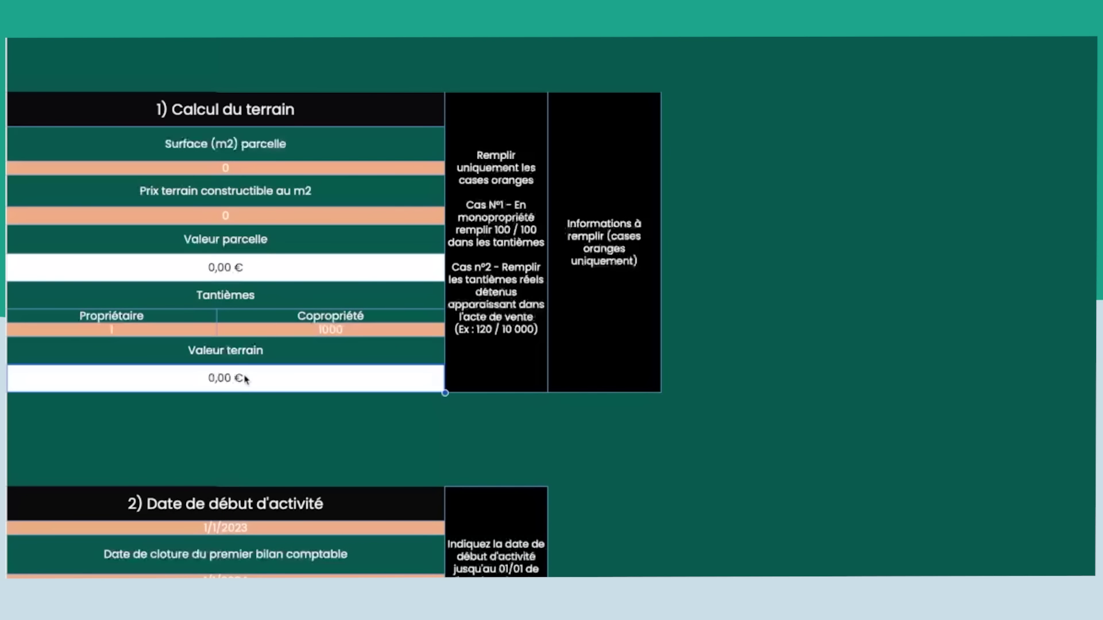
pyautogui.write('15 000')
pyautogui.press('Return')
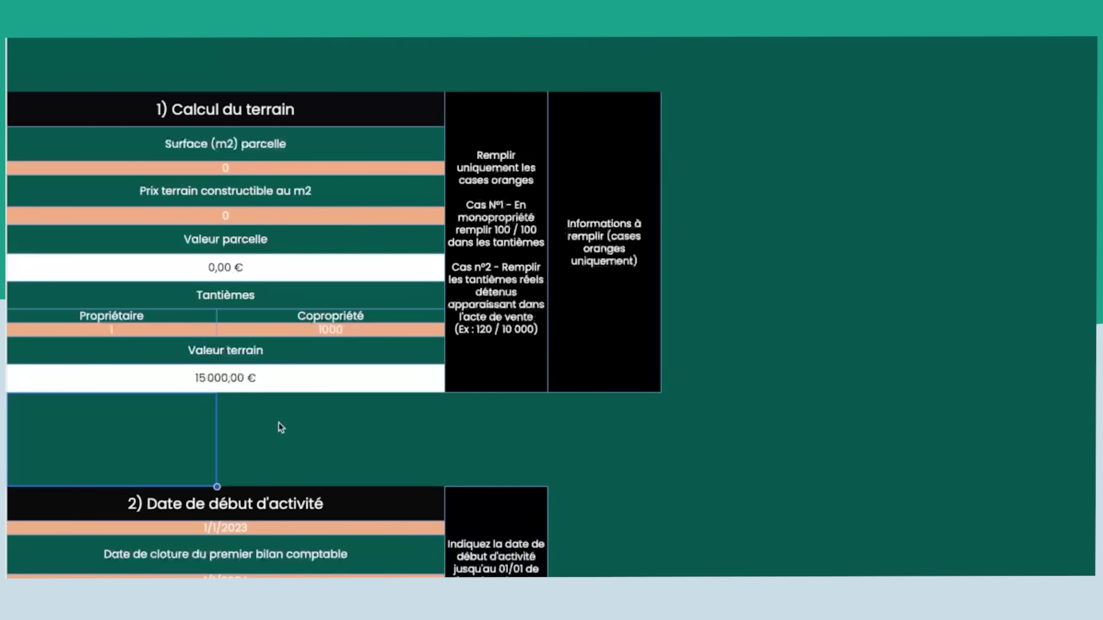
pyautogui.scroll(-8, 281, 428)
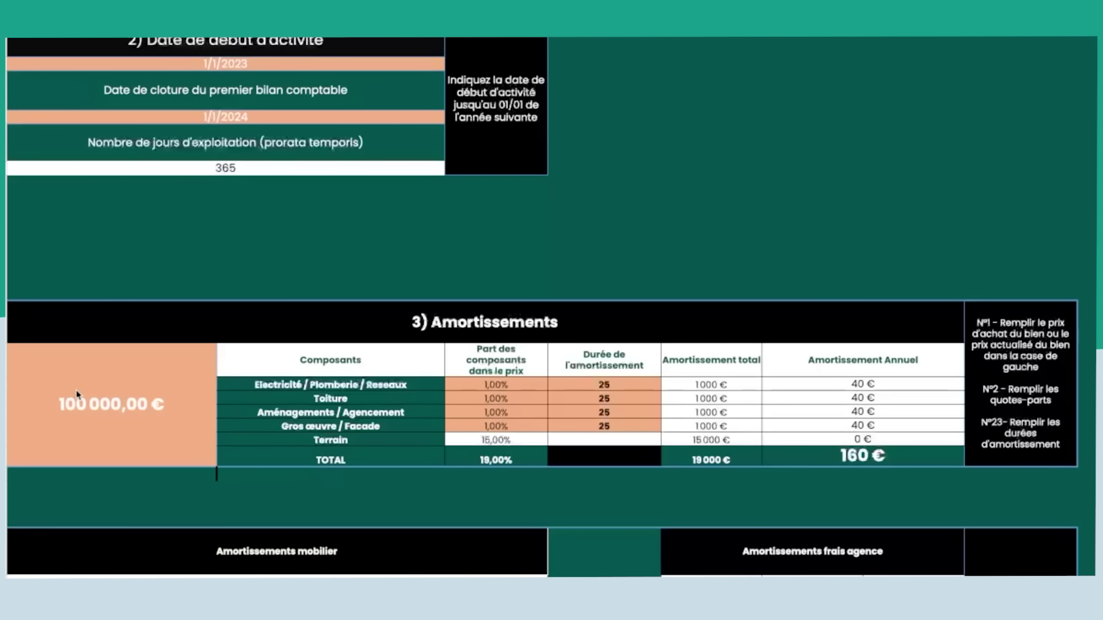
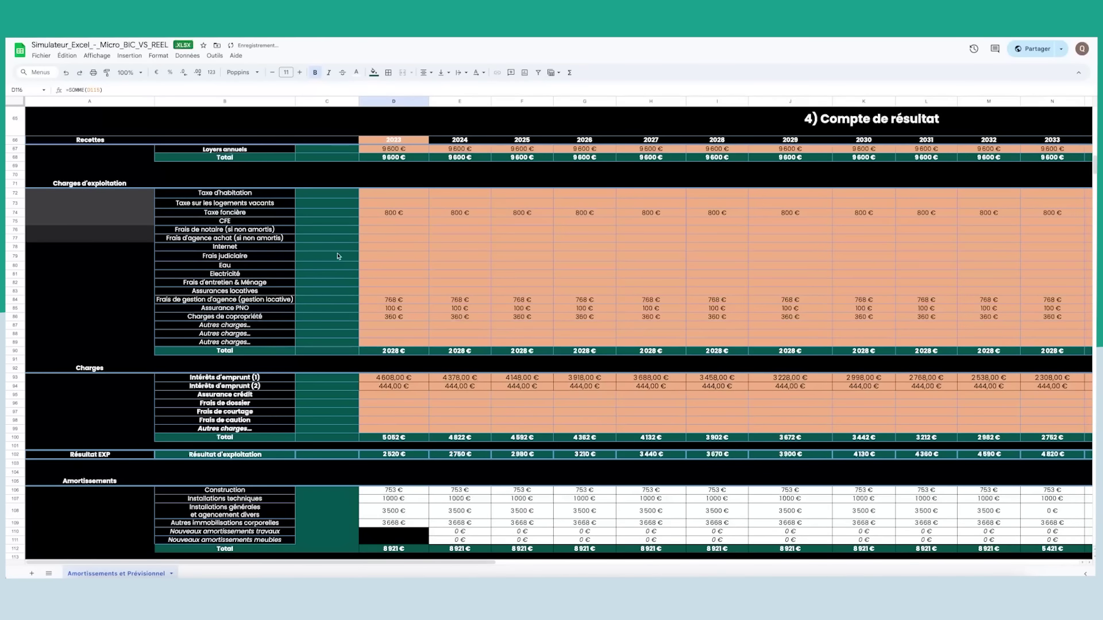
# Step: Enter the CFE operating charge in the Compte de résultat: 125 € for 2024 and 250 € for 2025
pyautogui.click(414, 223)
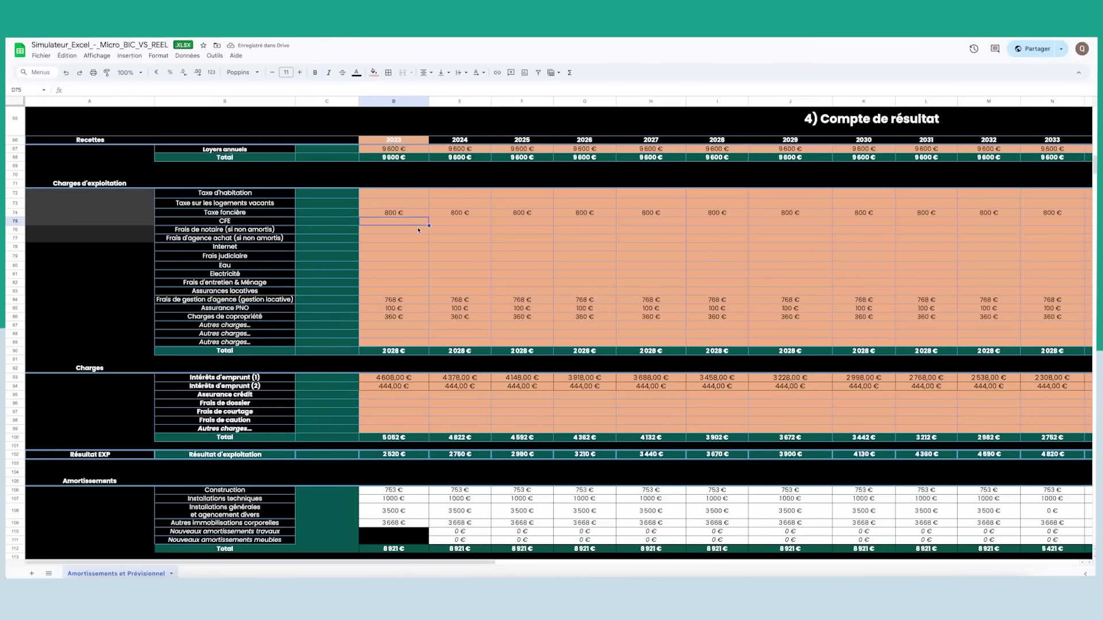
pyautogui.click(461, 225)
pyautogui.write('125')
pyautogui.press('Return')
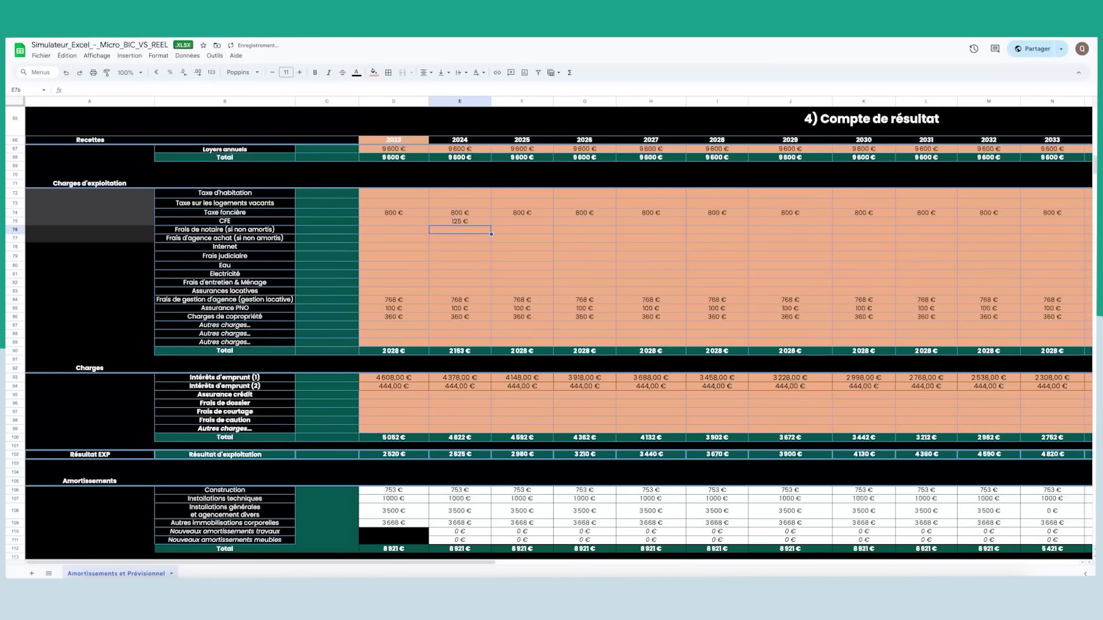
pyautogui.click(503, 222)
pyautogui.write('250')
pyautogui.press('Return')
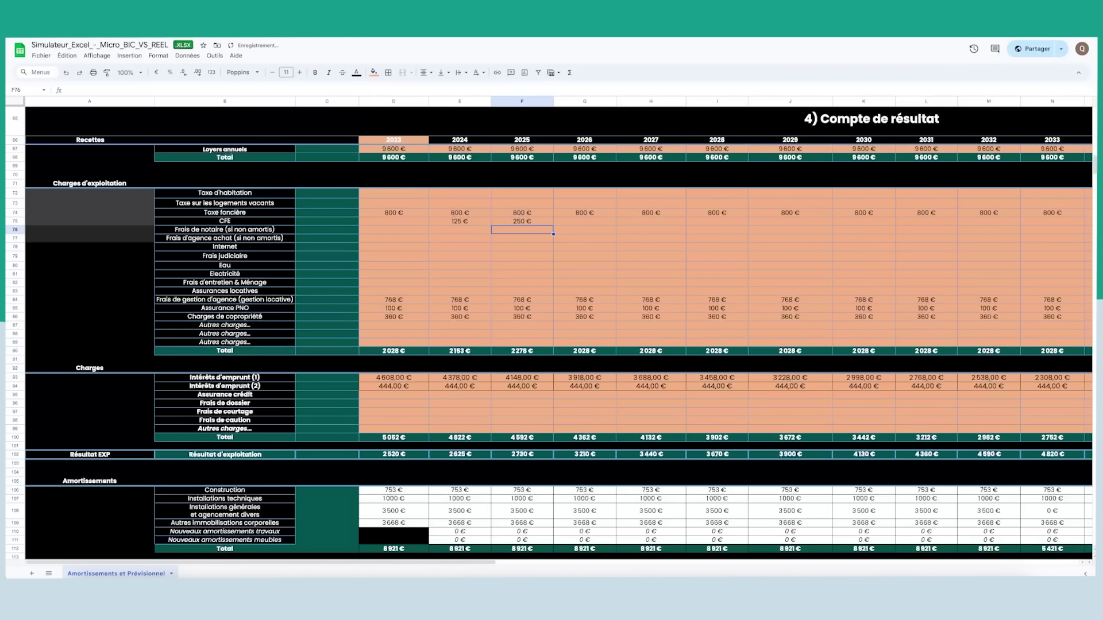
# Step: Copy the 2025 CFE amount of 250 € across the following years through 2043
pyautogui.click(525, 221)
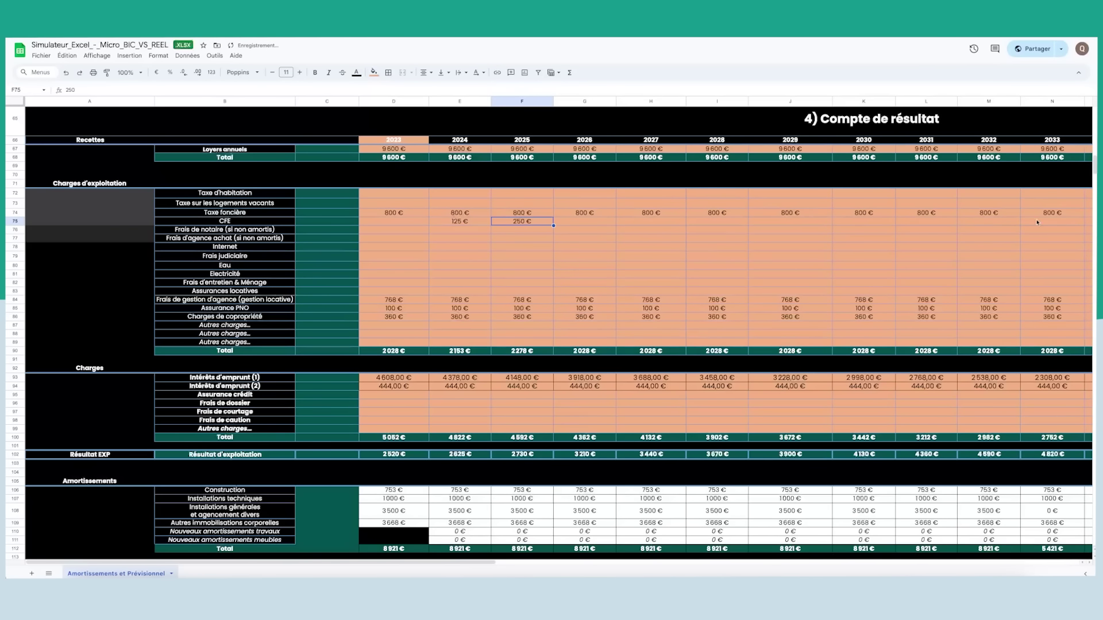
pyautogui.hscroll(8, 1004, 223)
pyautogui.moveTo(1034, 221); pyautogui.dragTo(768, 271)
pyautogui.hscroll(-10, 767, 271)
pyautogui.click(379, 264)
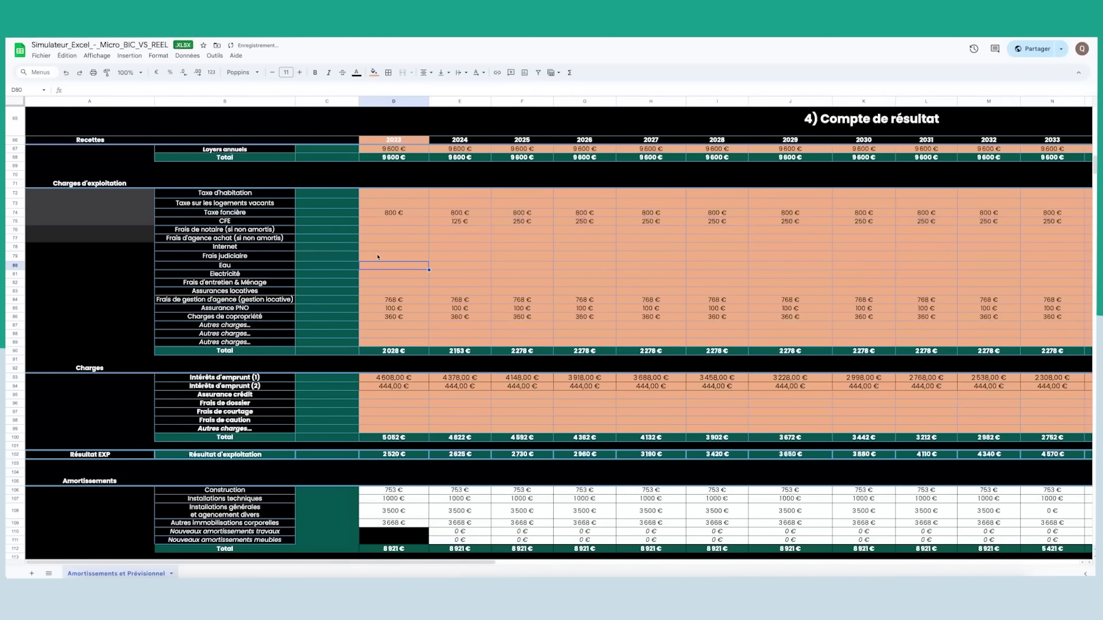
# Step: Fill the 2023 Comptabilité LMNP cost of 249 € across every year through 2043
pyautogui.scroll(-4, 391, 316)
pyautogui.scroll(1, 406, 397)
pyautogui.click(418, 369)
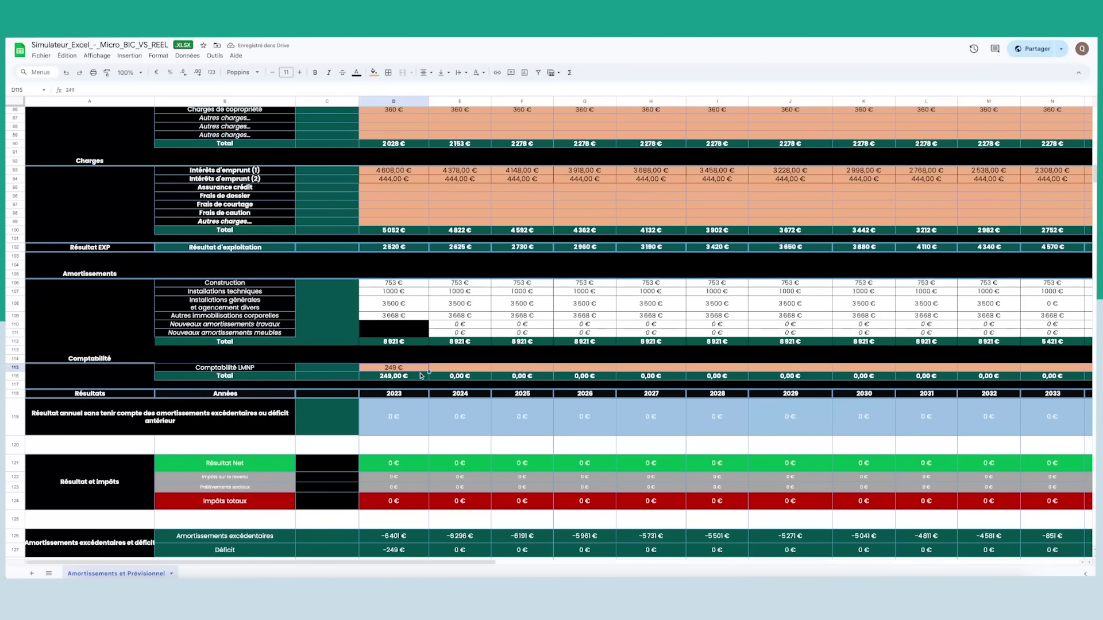
pyautogui.hscroll(8, 552, 328)
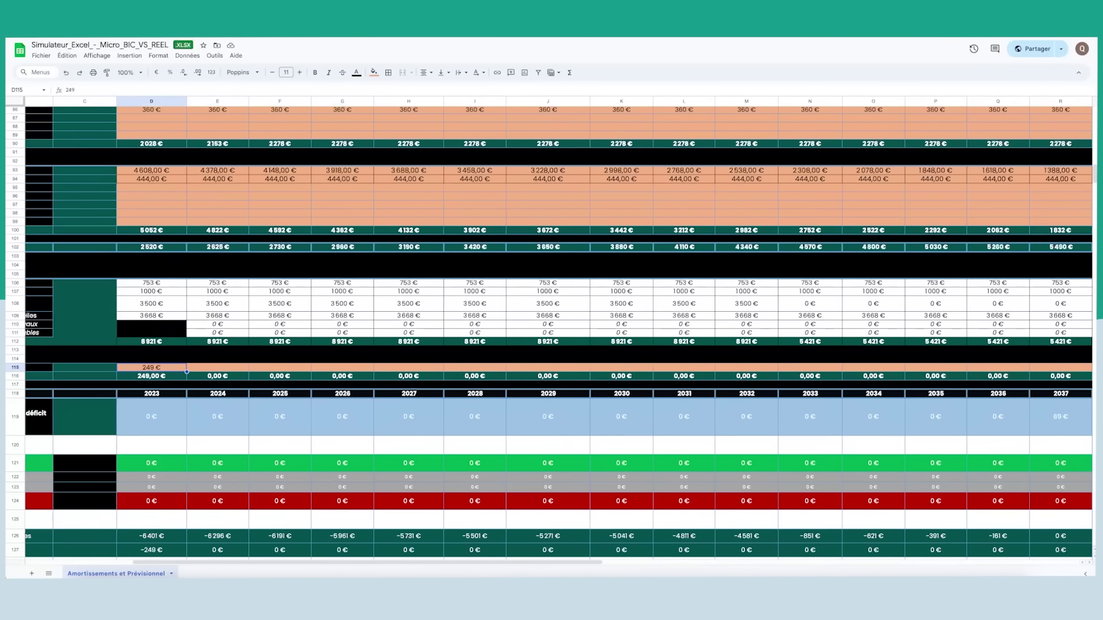
pyautogui.hscroll(4, 551, 327)
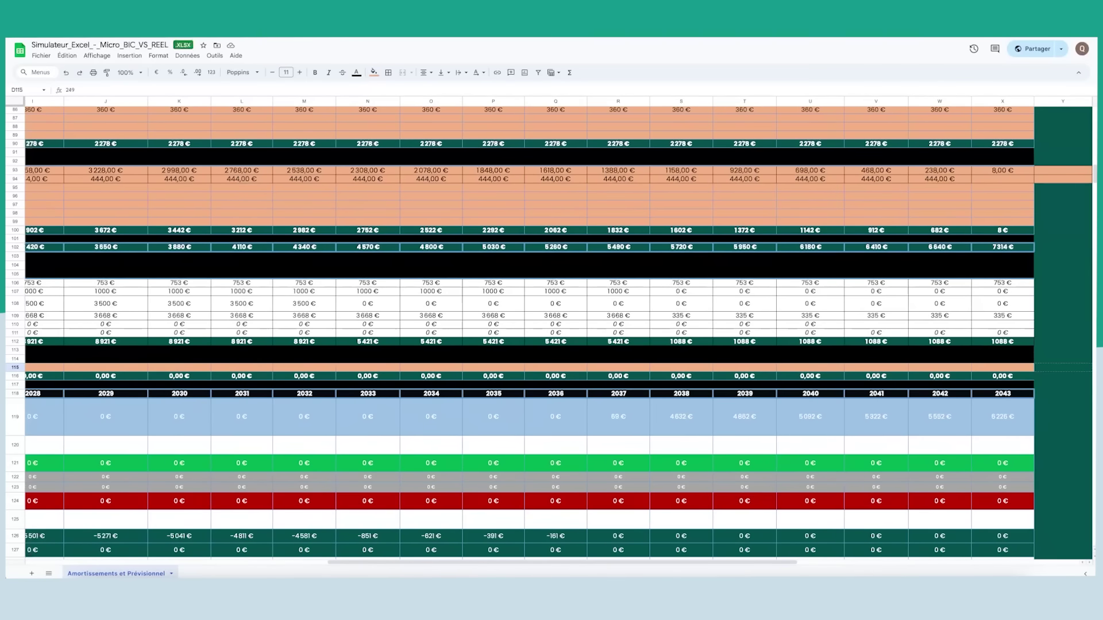
pyautogui.keyDown('shift'); pyautogui.click(1002, 367); pyautogui.keyUp('shift')
pyautogui.hotkey('ctrl', 'r')
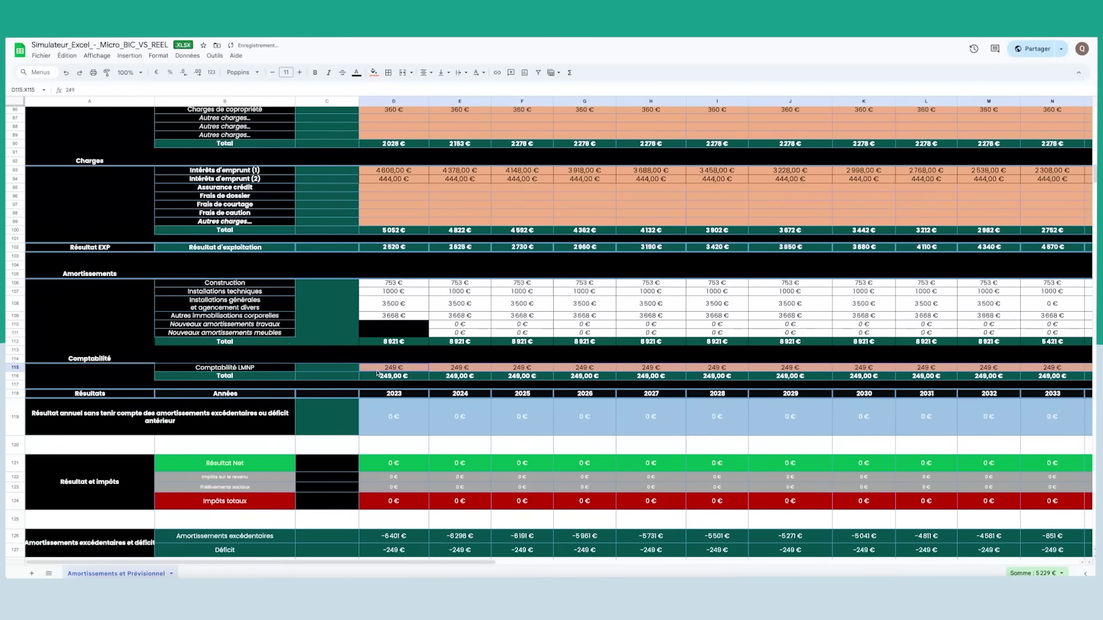
# Step: Examine the Résultat Net, Impôts totaux and Amortissements excédentaires rows from 2023 to 2043
pyautogui.scroll(-5, 391, 374)
pyautogui.scroll(3, 408, 375)
pyautogui.moveTo(403, 328); pyautogui.dragTo(596, 325)
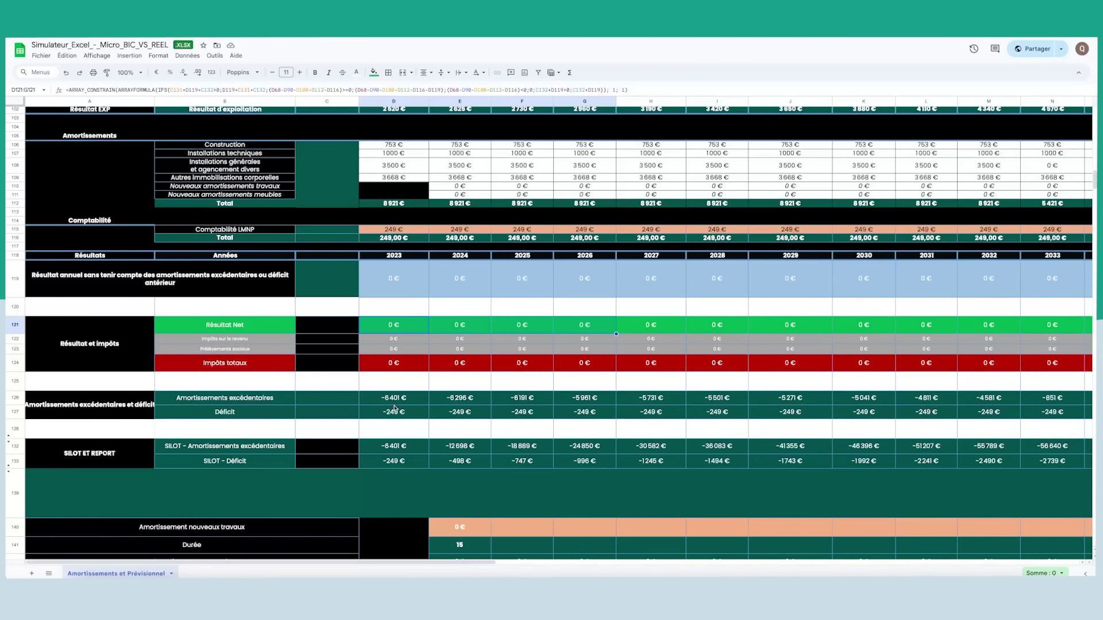
pyautogui.hscroll(10, 394, 408)
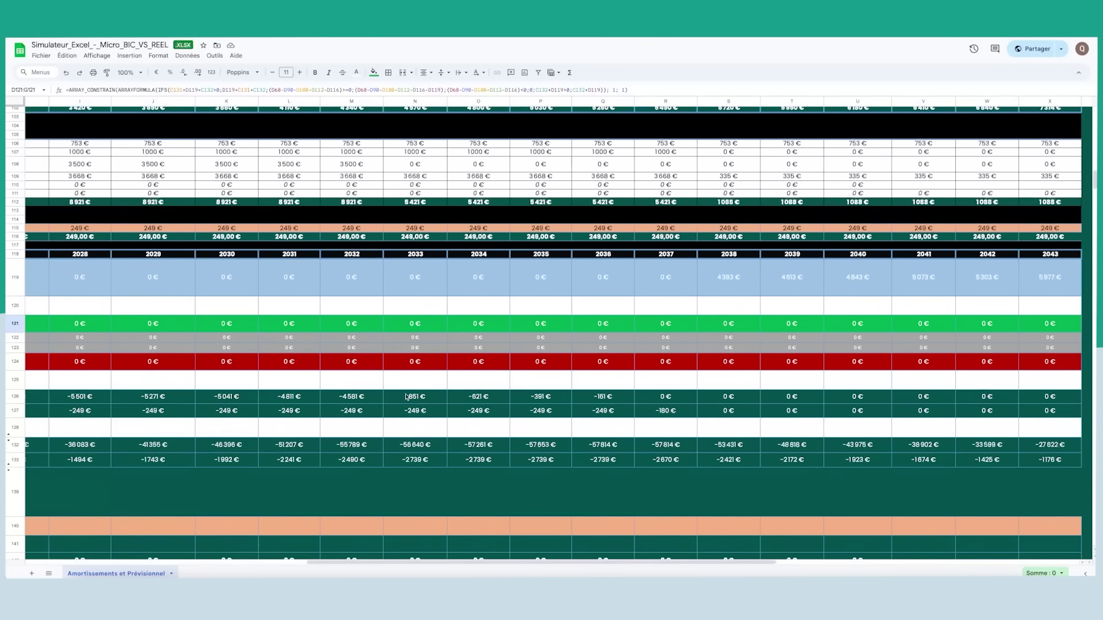
pyautogui.hscroll(2, 405, 396)
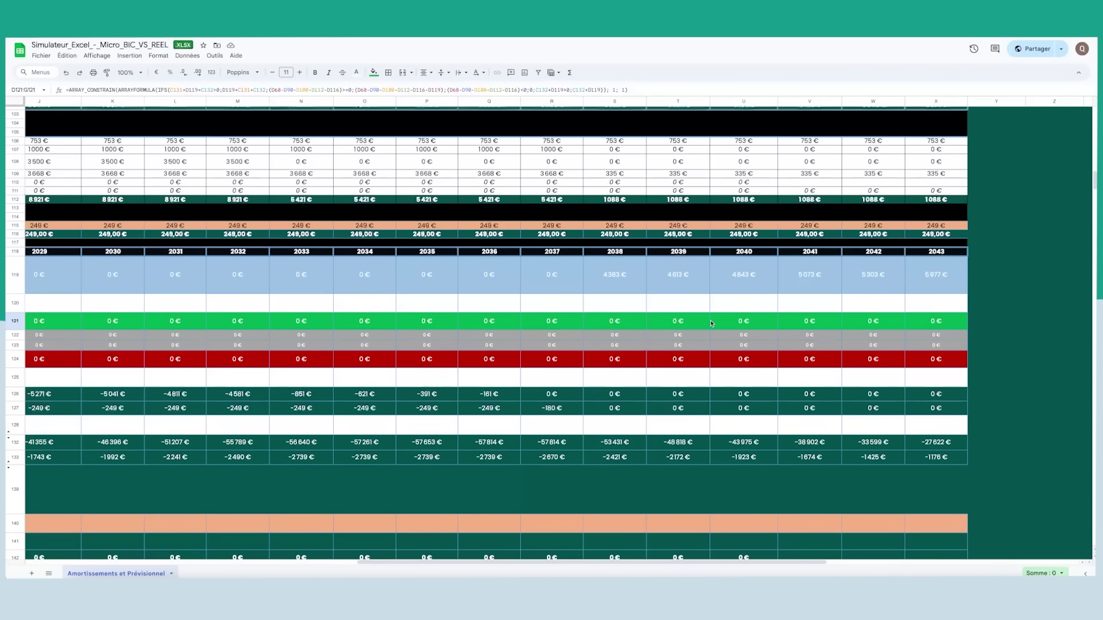
pyautogui.hscroll(-10, 711, 323)
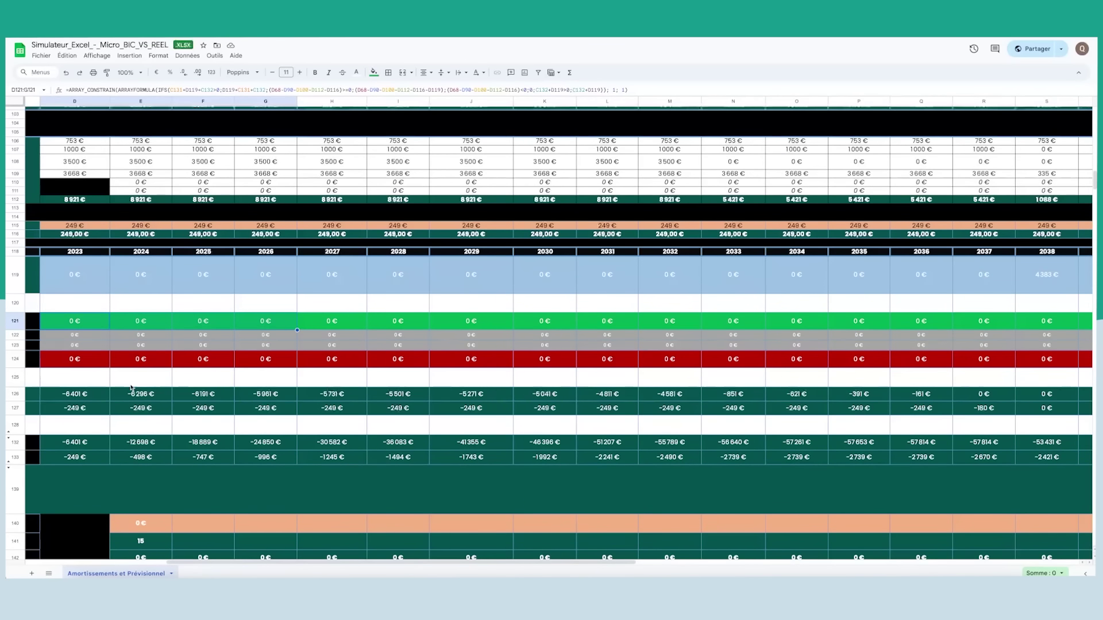
pyautogui.hscroll(-5, 103, 345)
# Step: Examine the SILOT - Amortissements excédentaires row from 2023 to 2043, comparing the 2038 annual result with that year's remaining stock
pyautogui.click(330, 446)
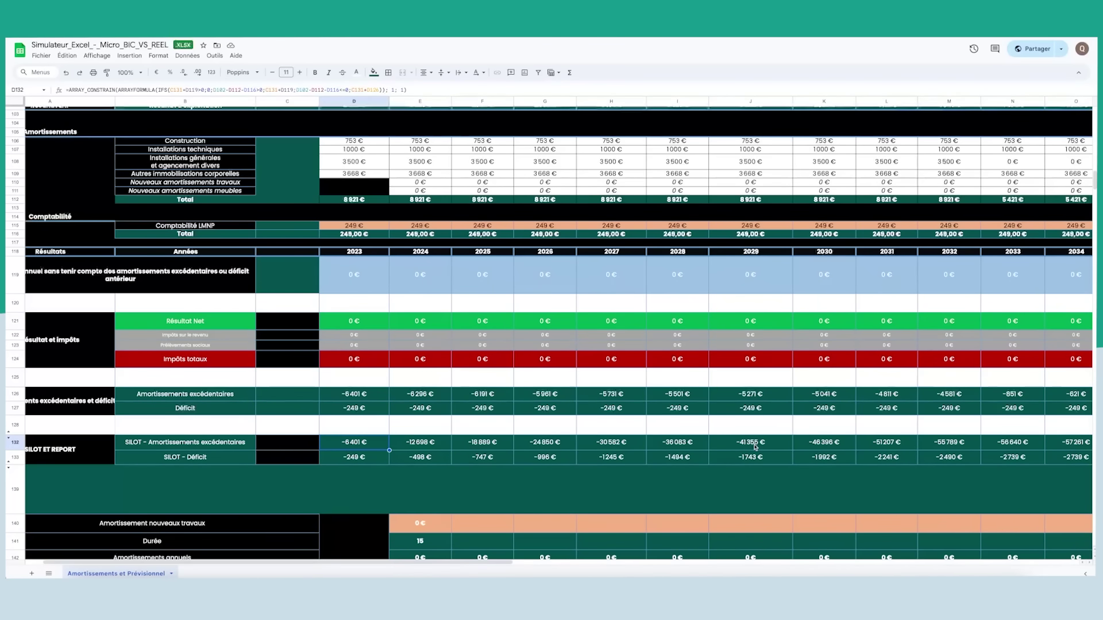
pyautogui.hscroll(1, 742, 448)
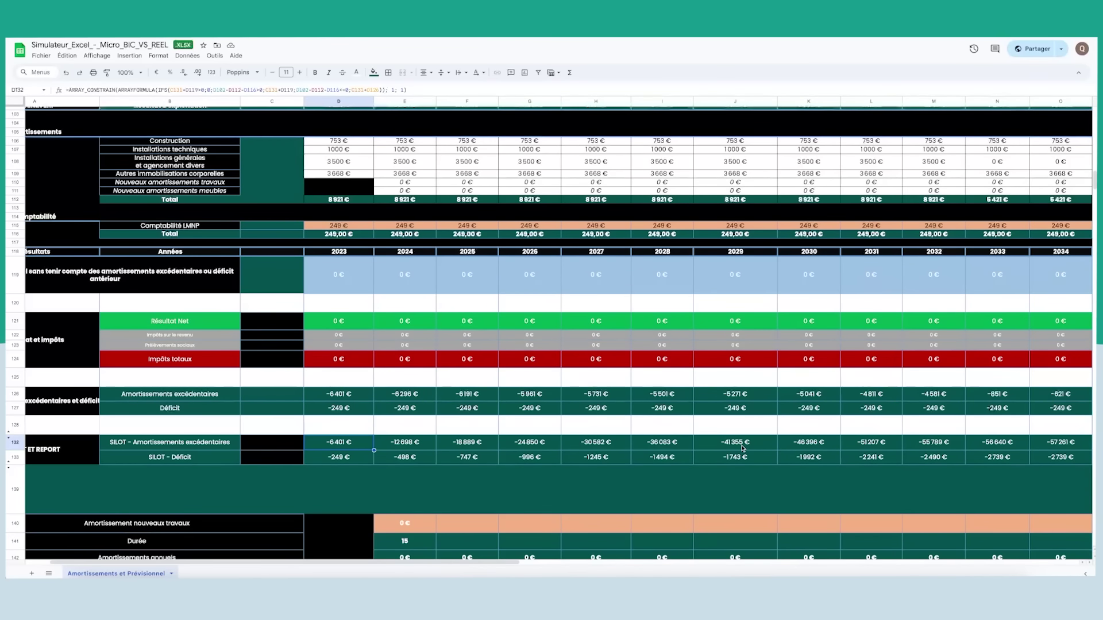
pyautogui.hscroll(10, 742, 448)
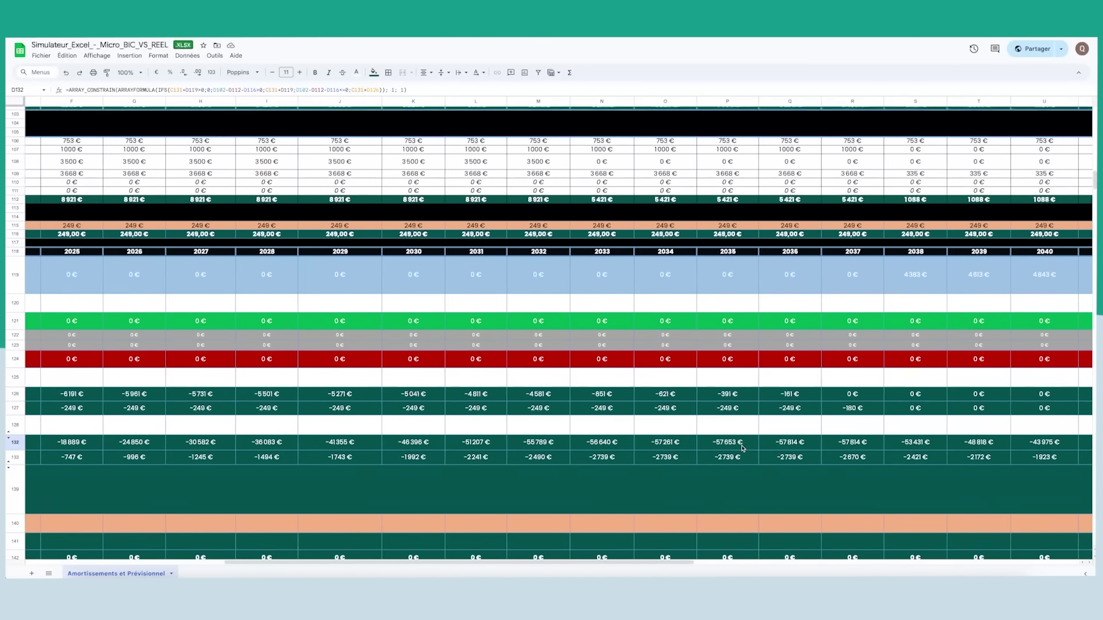
pyautogui.click(887, 273)
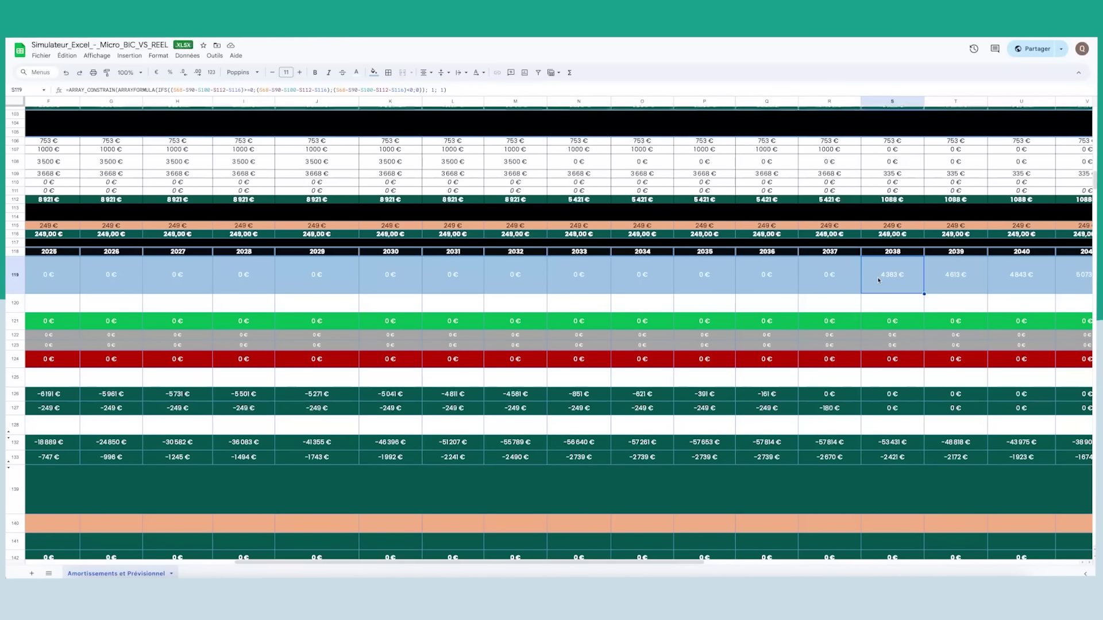
pyautogui.click(889, 443)
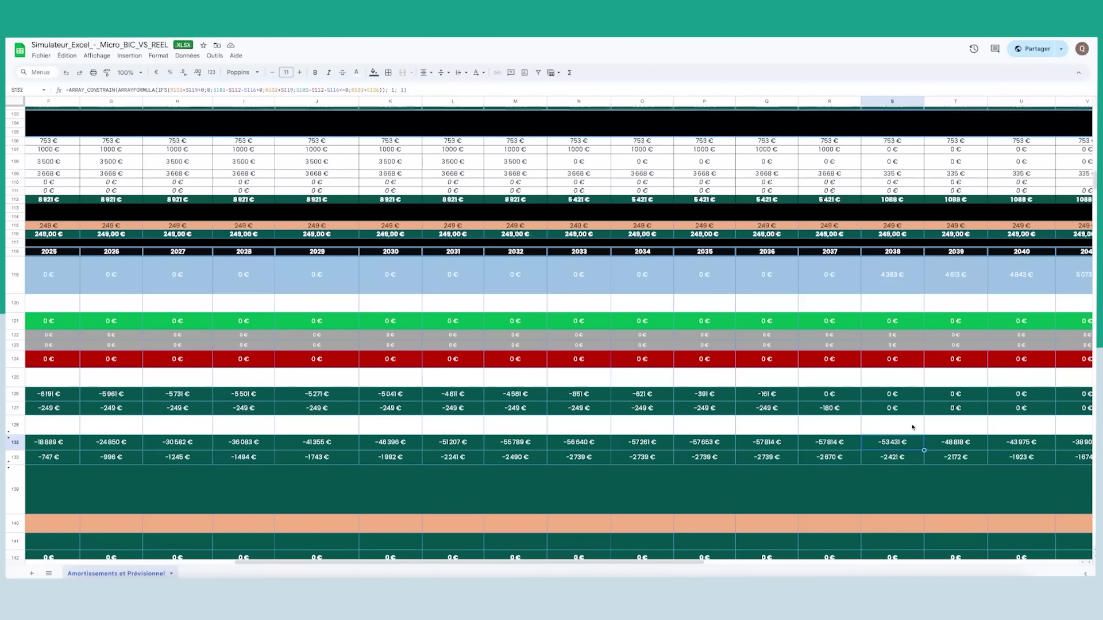
pyautogui.hscroll(1, 895, 421)
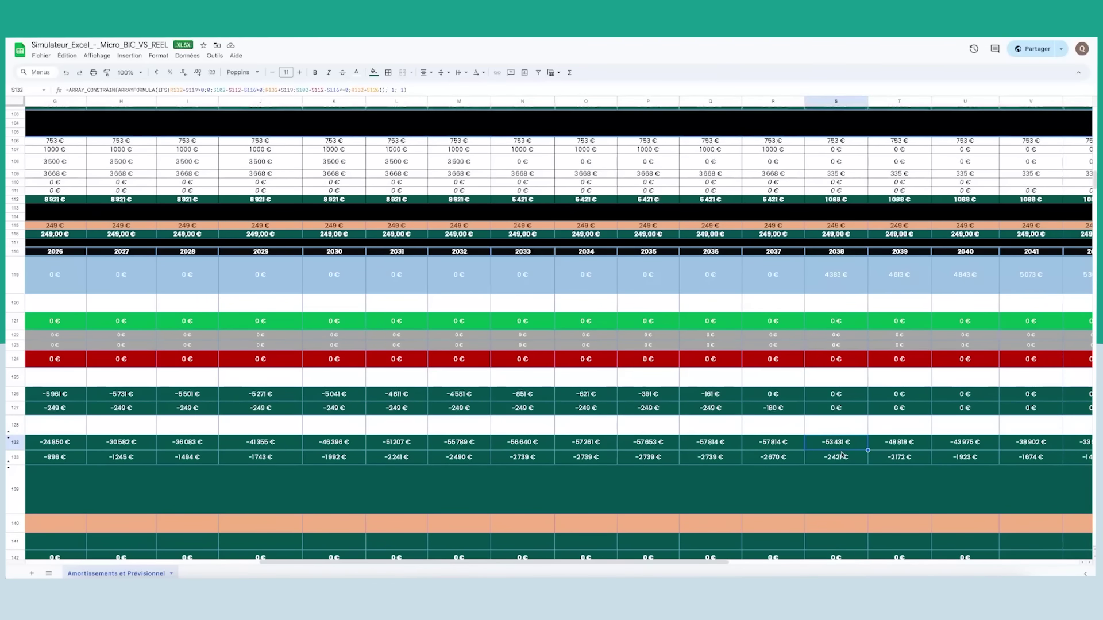
pyautogui.hscroll(3, 855, 444)
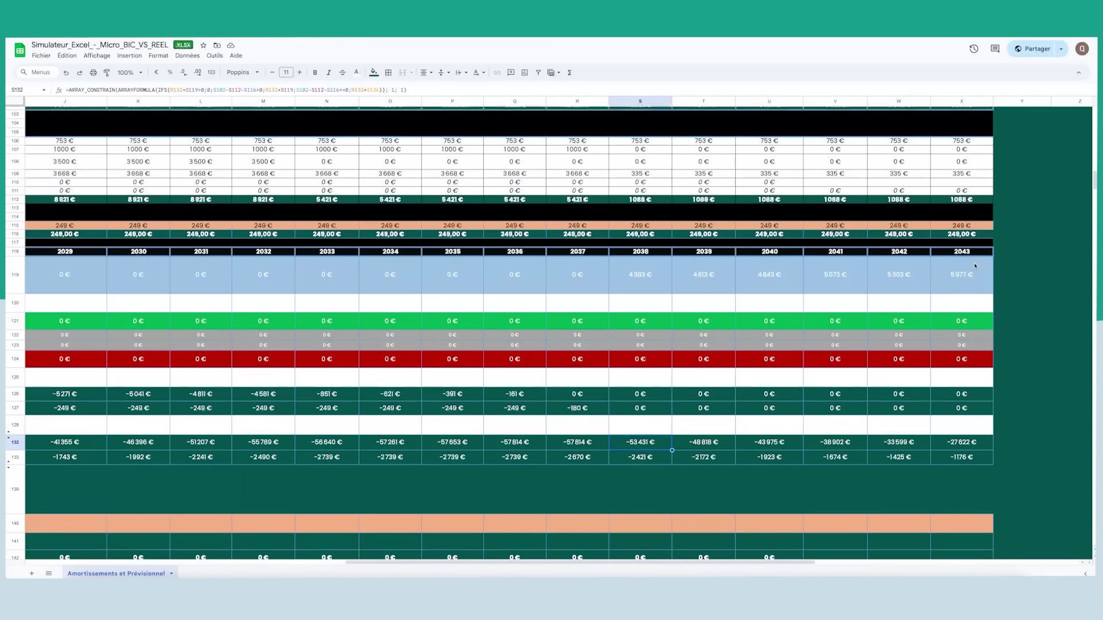
# Step: Sum the Amortissements Total row over all years from 2043 back to 2023
pyautogui.scroll(1, 948, 238)
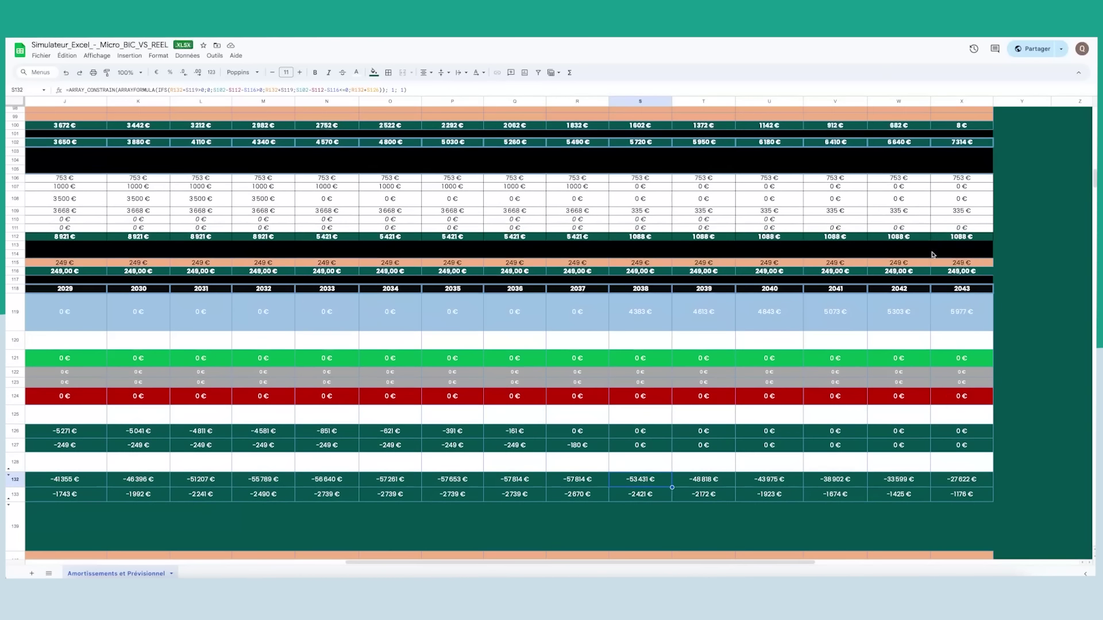
pyautogui.click(969, 238)
pyautogui.scroll(1, 970, 238)
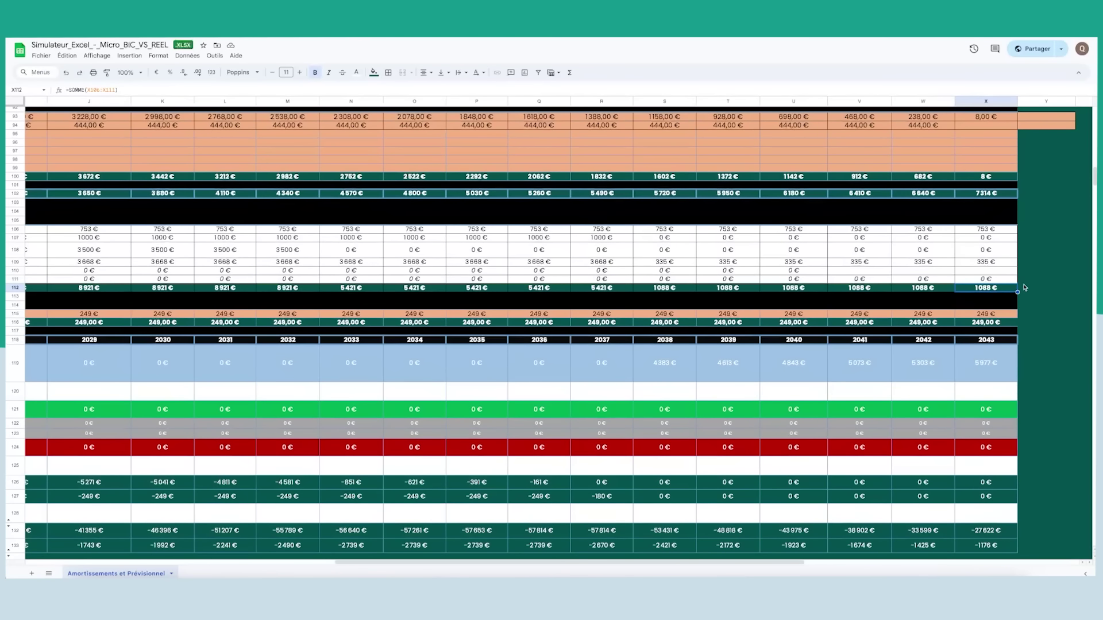
pyautogui.moveTo(999, 290); pyautogui.dragTo(393, 290)
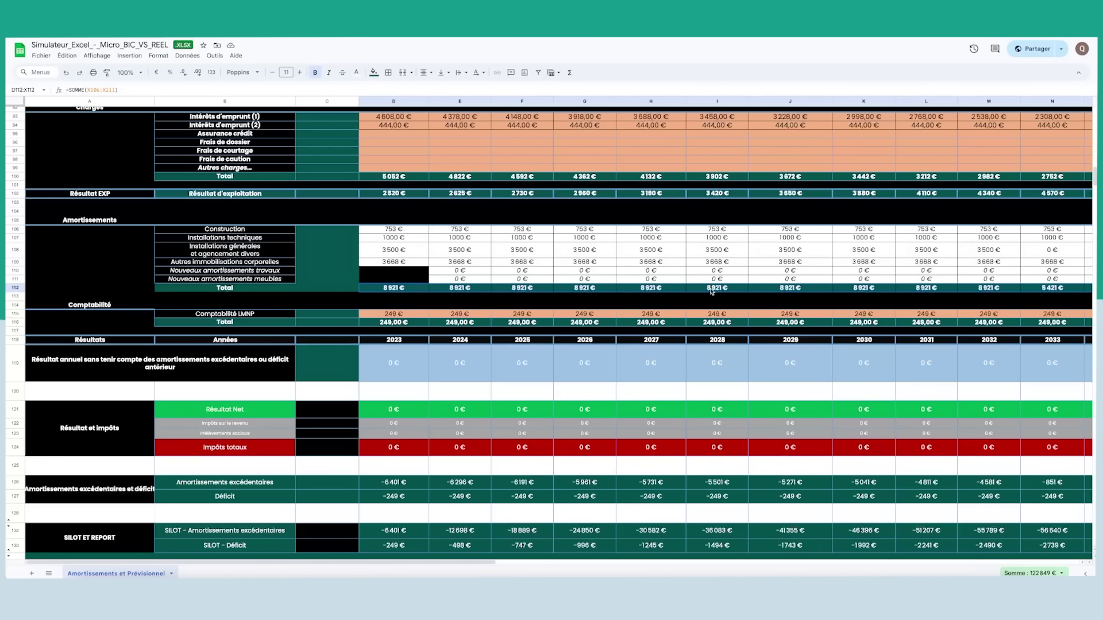
pyautogui.click(668, 273)
pyautogui.scroll(-5, 511, 264)
pyautogui.scroll(6, 511, 264)
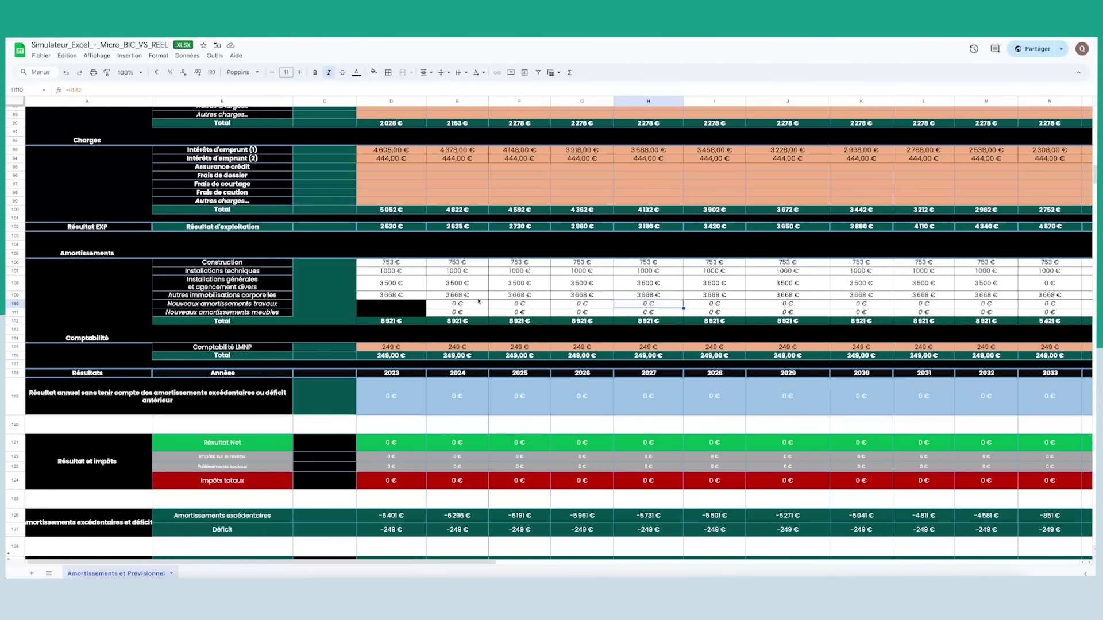
pyautogui.scroll(2, 475, 299)
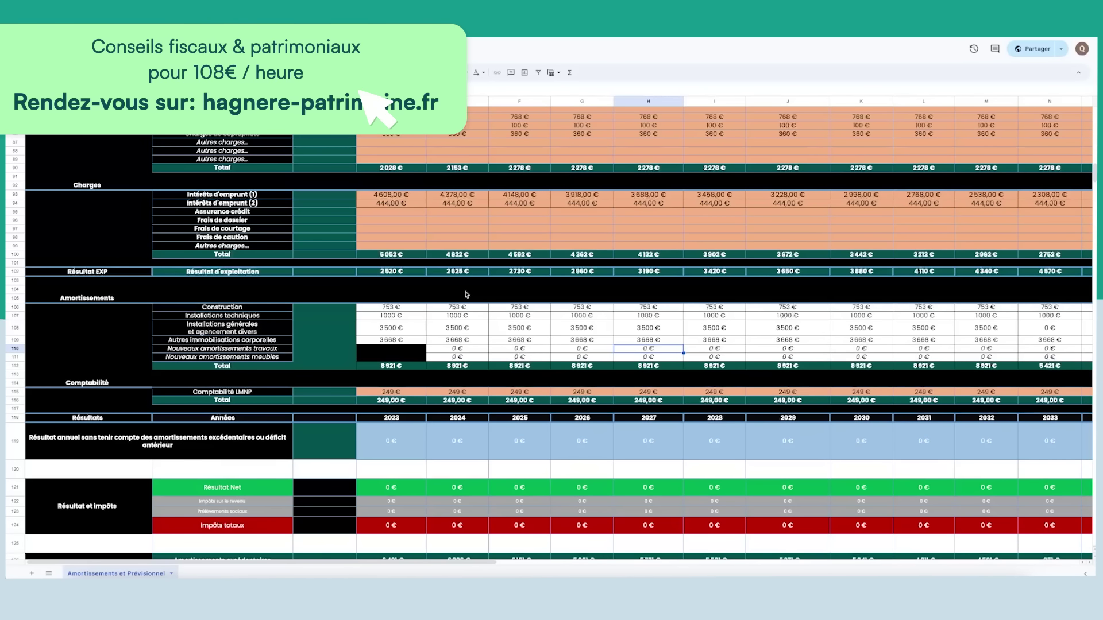
pyautogui.scroll(-1, 457, 331)
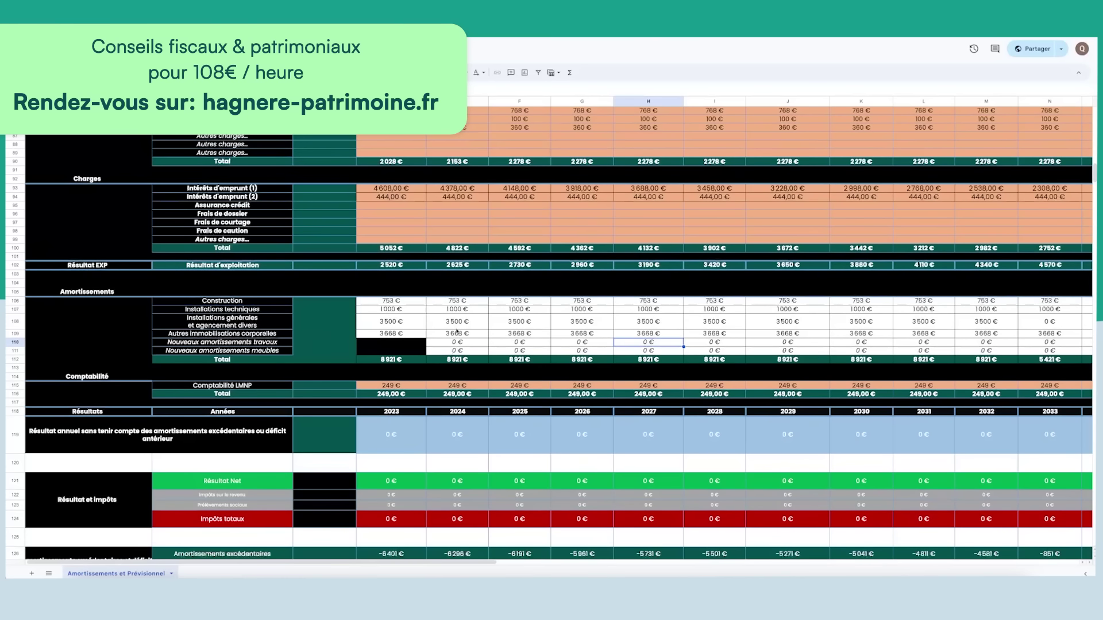
pyautogui.scroll(3, 458, 335)
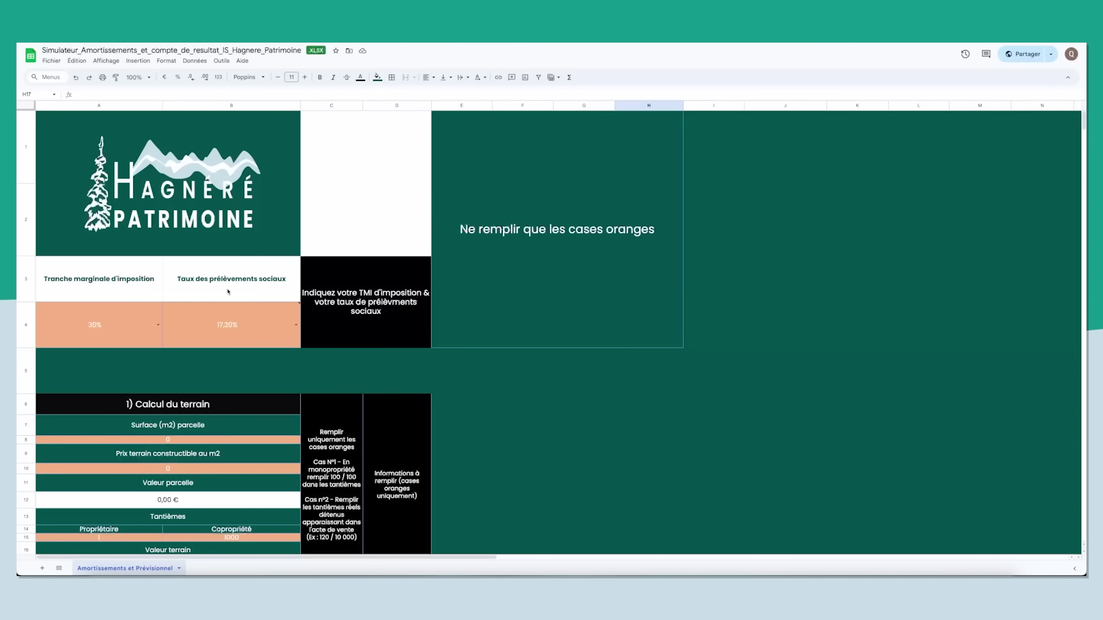
# Step: In the Simulateur_Amortissements_et_compte_de_resultat_IS_Hagnere_Patrimoine spreadsheet, examine the tax rates, Calcul du terrain, Date de début d'activité and Amortissements sections
pyautogui.scroll(-1, 236, 306)
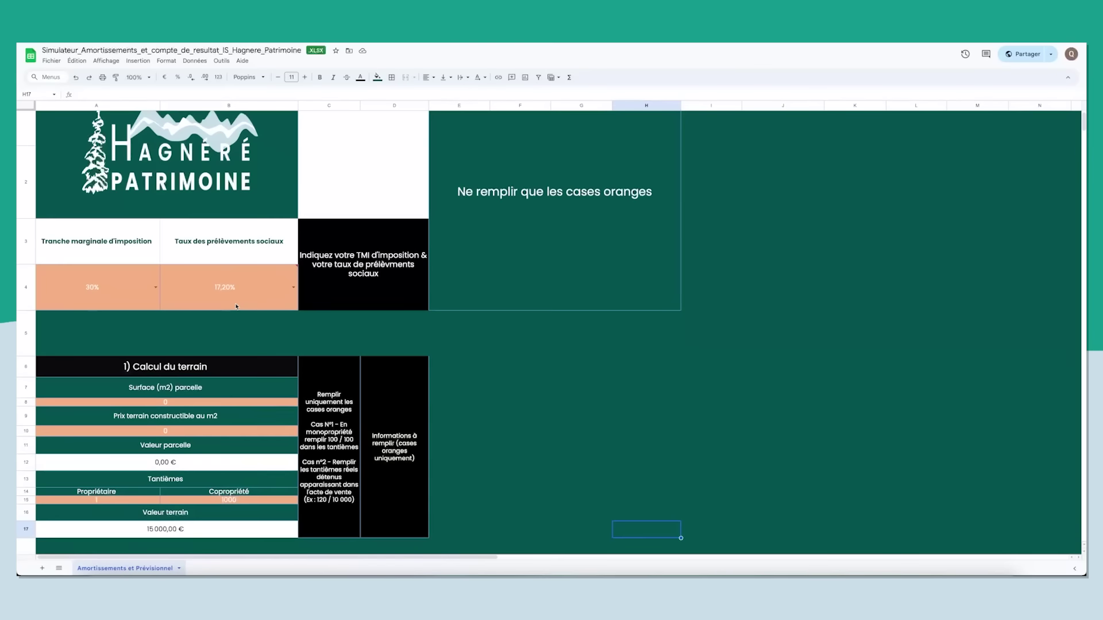
pyautogui.scroll(-5, 236, 306)
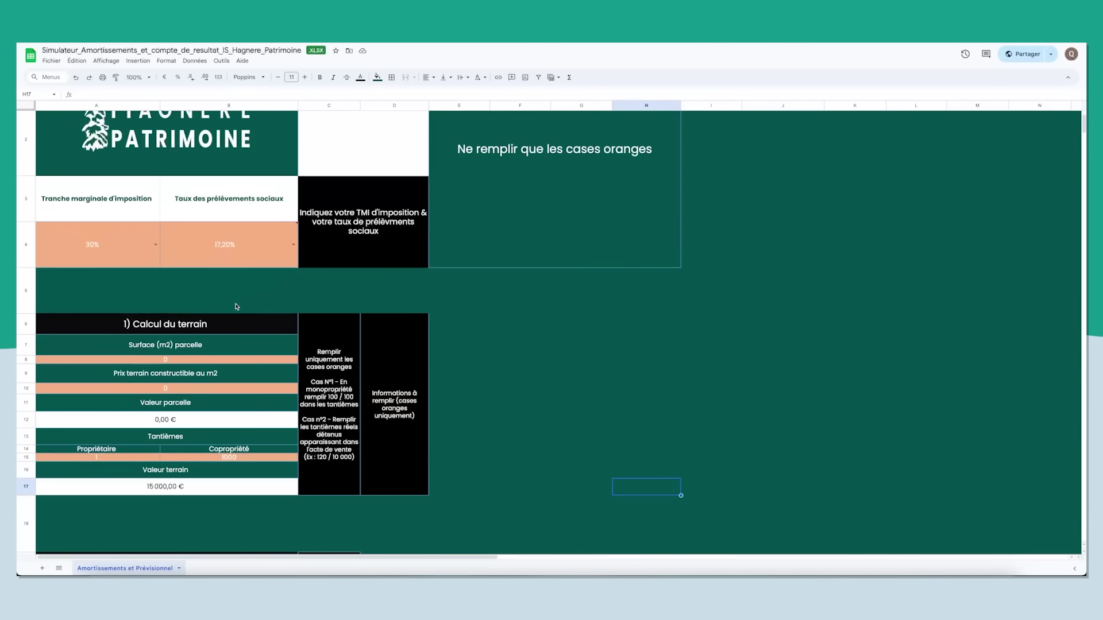
pyautogui.scroll(-10, 238, 354)
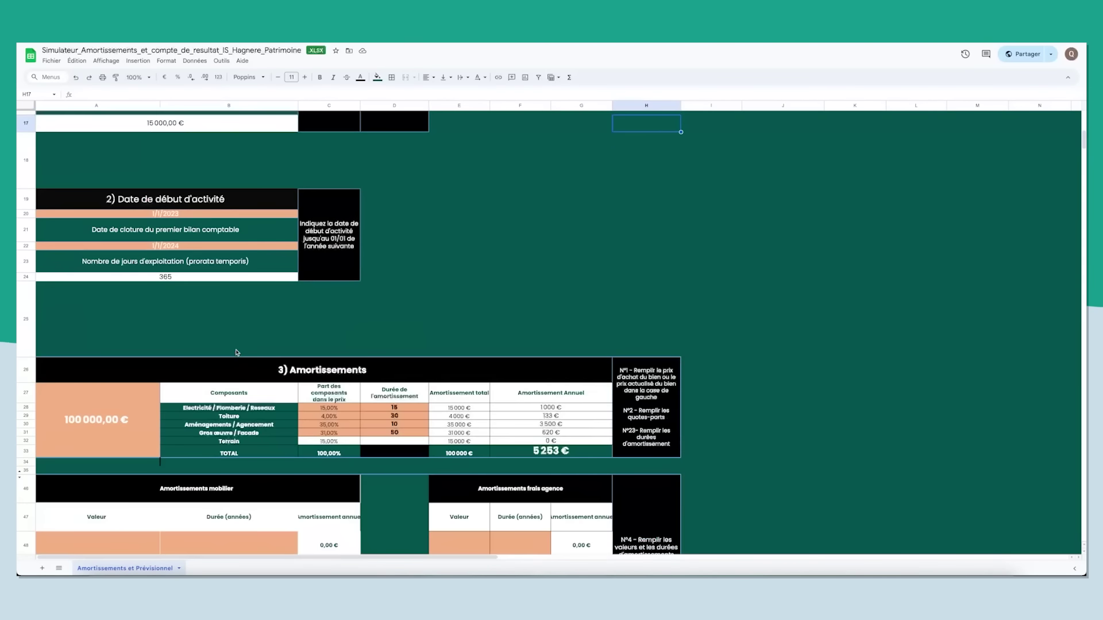
pyautogui.scroll(-12, 143, 337)
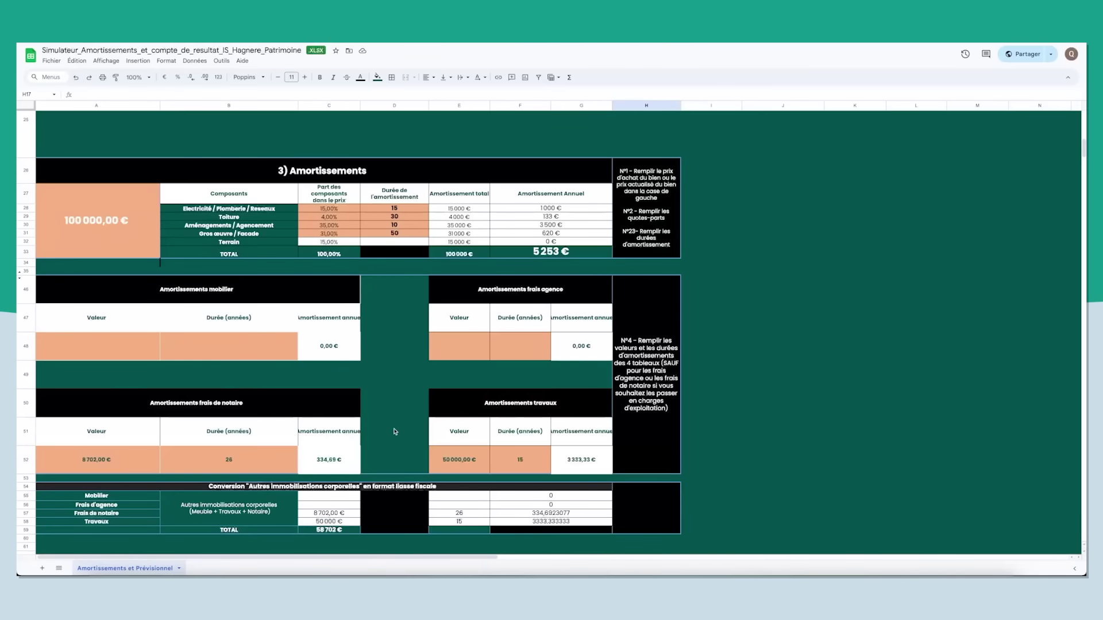
# Step: Examine the IS Compte de résultat, from rents and charges down to the Impôts sur les sociétés and SILOT rows, through 2043
pyautogui.scroll(-8, 438, 391)
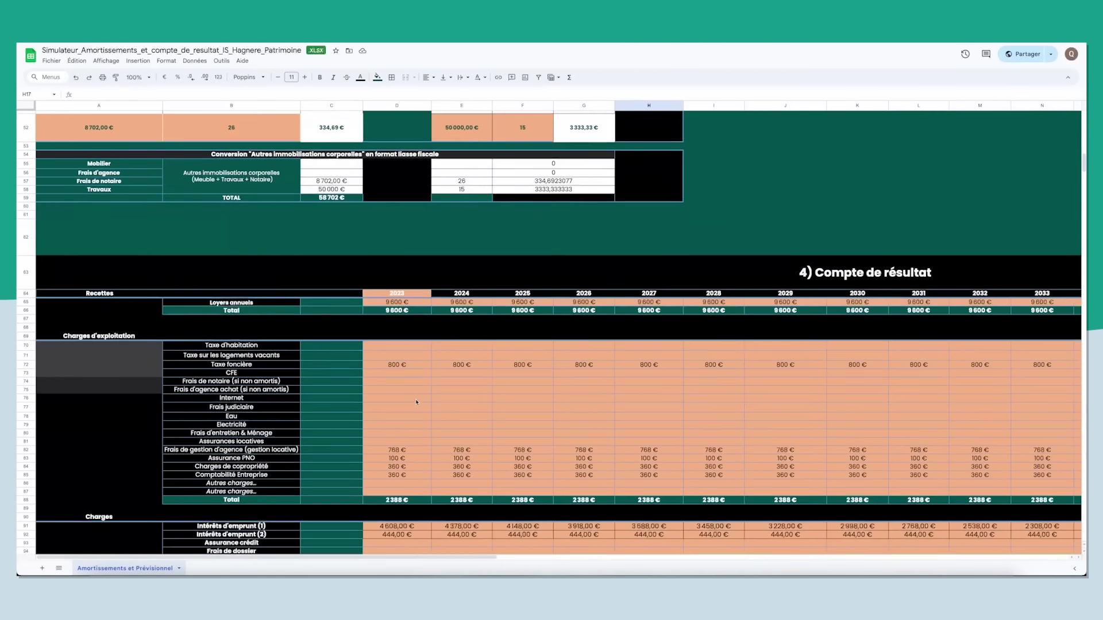
pyautogui.scroll(-3, 396, 402)
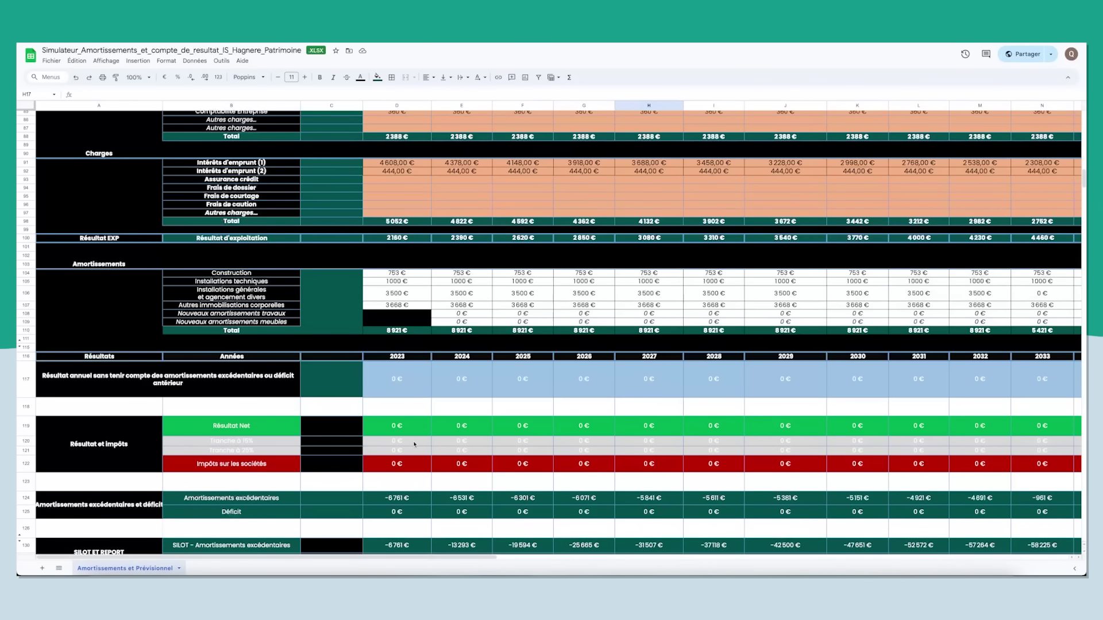
pyautogui.scroll(-1, 413, 445)
pyautogui.hscroll(10, 413, 445)
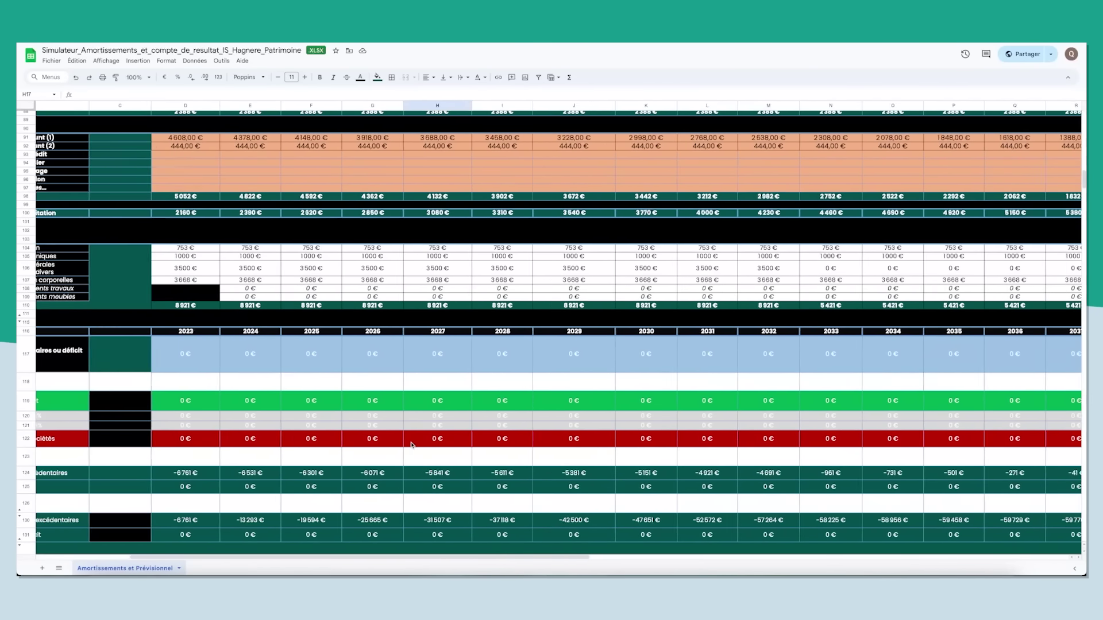
pyautogui.hscroll(3, 411, 444)
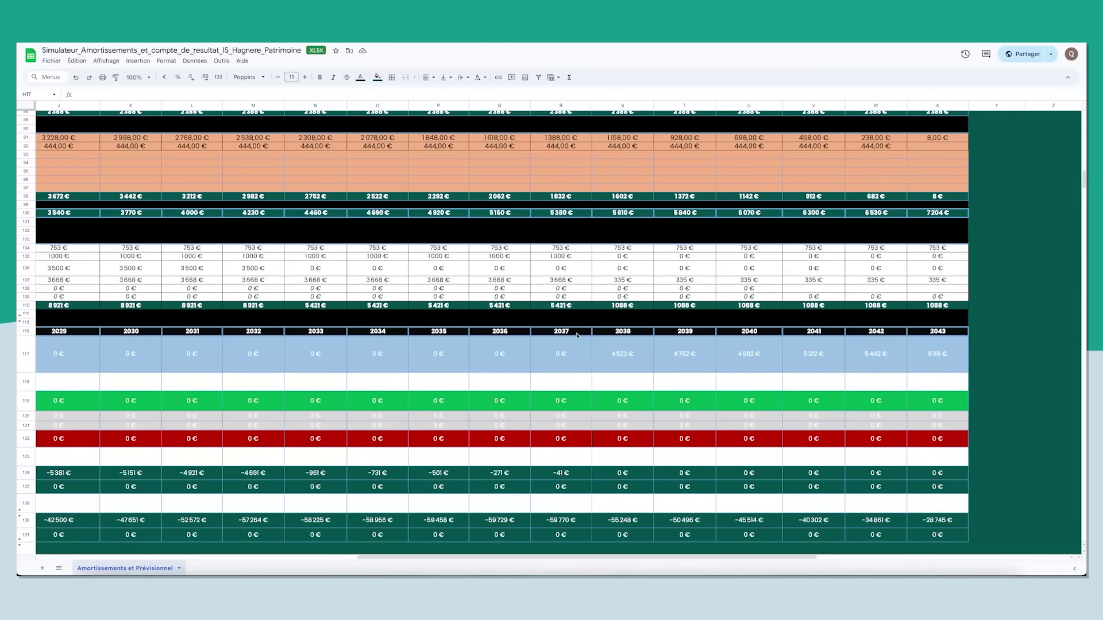
# Step: Examine the Charges d'exploitation section from 2023 and select that year's Comptabilité Entreprise amount
pyautogui.hscroll(-9, 577, 335)
pyautogui.scroll(8, 351, 326)
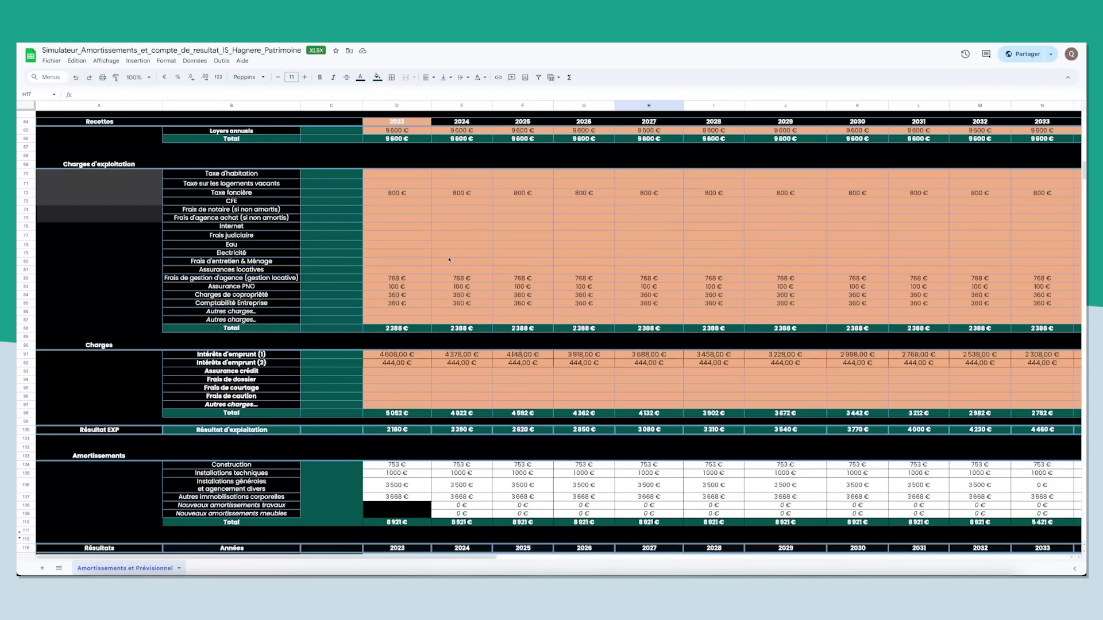
pyautogui.click(411, 306)
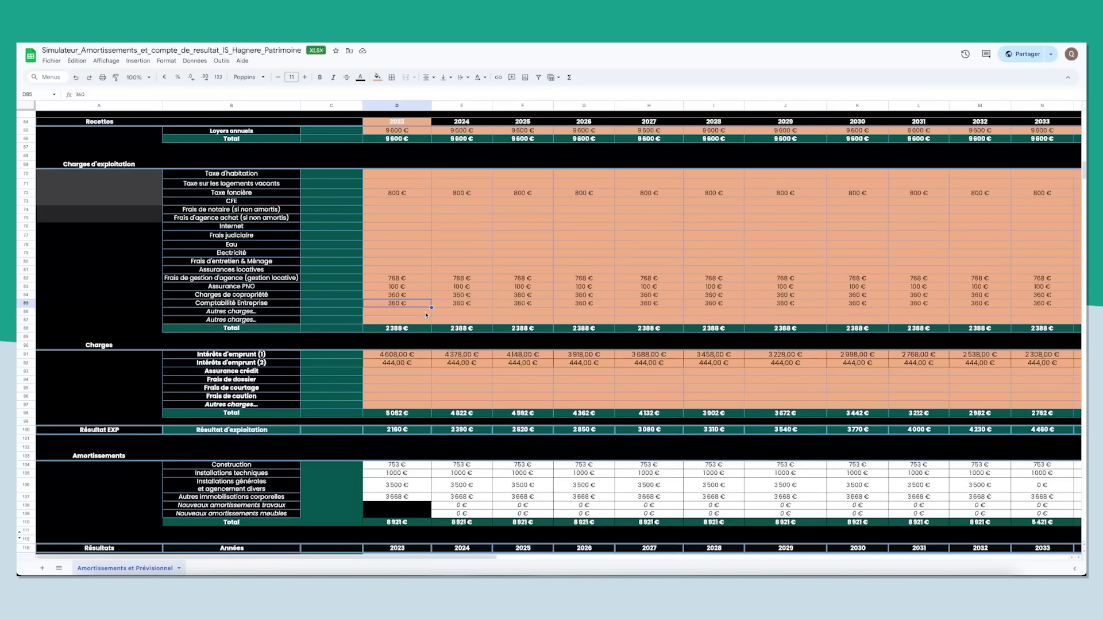
# Step: Examine the Impôts sur les sociétés and SILOT - Amortissements excédentaires rows across the years 2023 to 2043
pyautogui.scroll(-5, 468, 301)
pyautogui.scroll(-5, 468, 301)
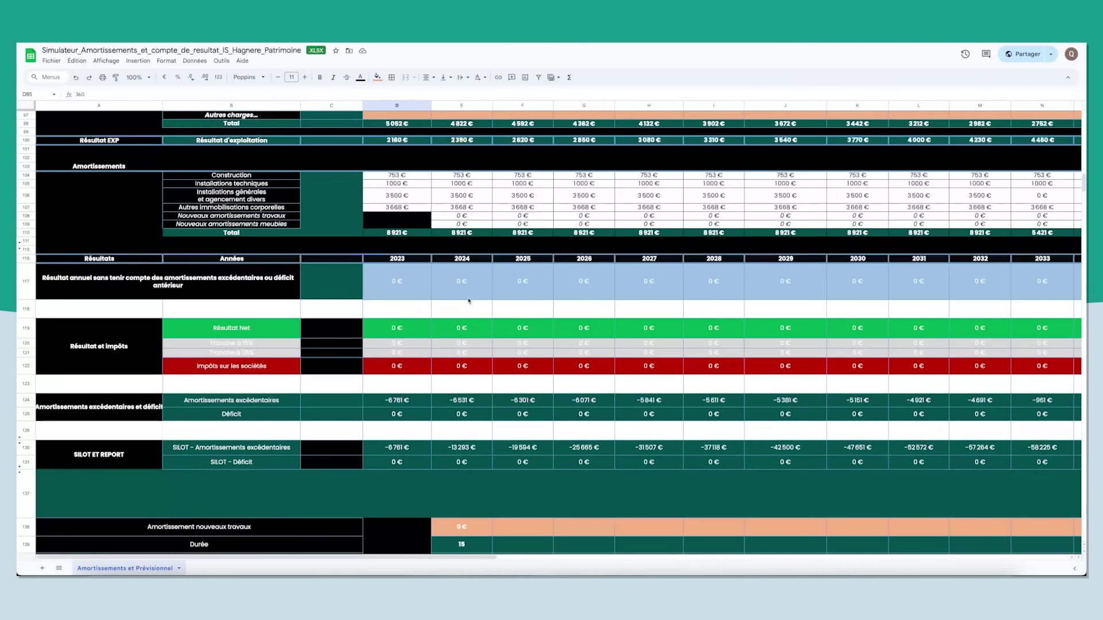
pyautogui.hscroll(10, 479, 309)
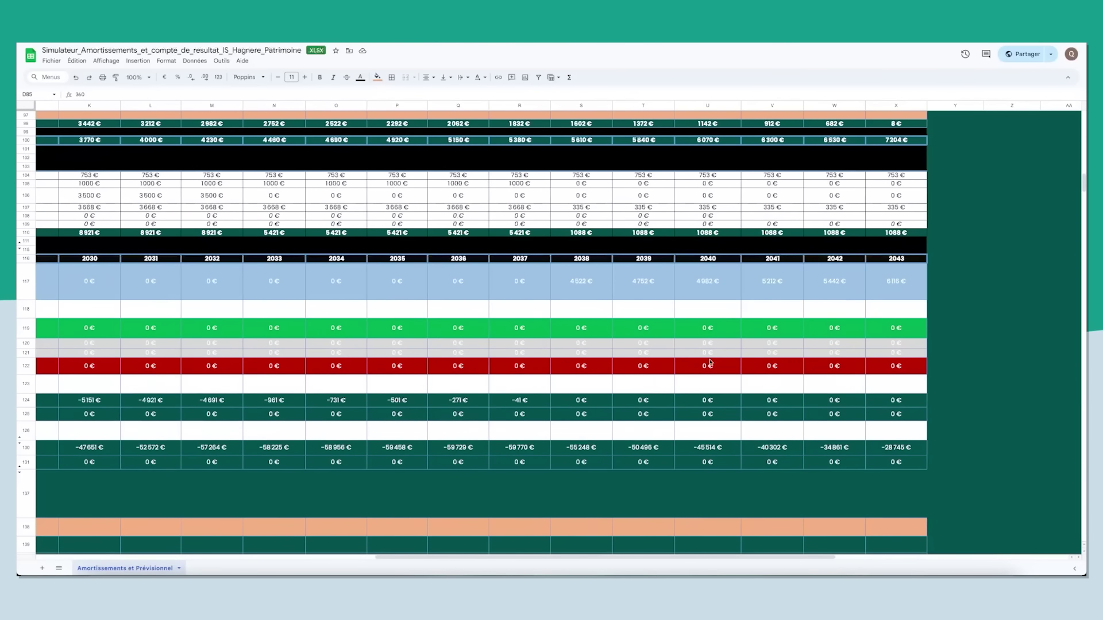
pyautogui.hscroll(-9, 283, 291)
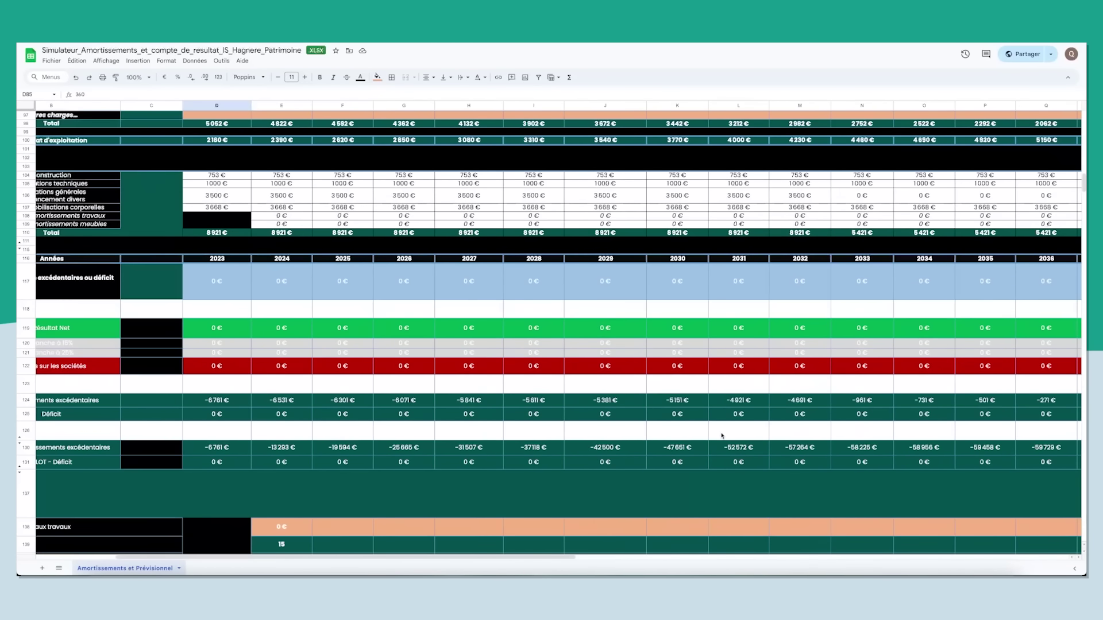
pyautogui.hscroll(-2, 283, 291)
pyautogui.scroll(5, 283, 291)
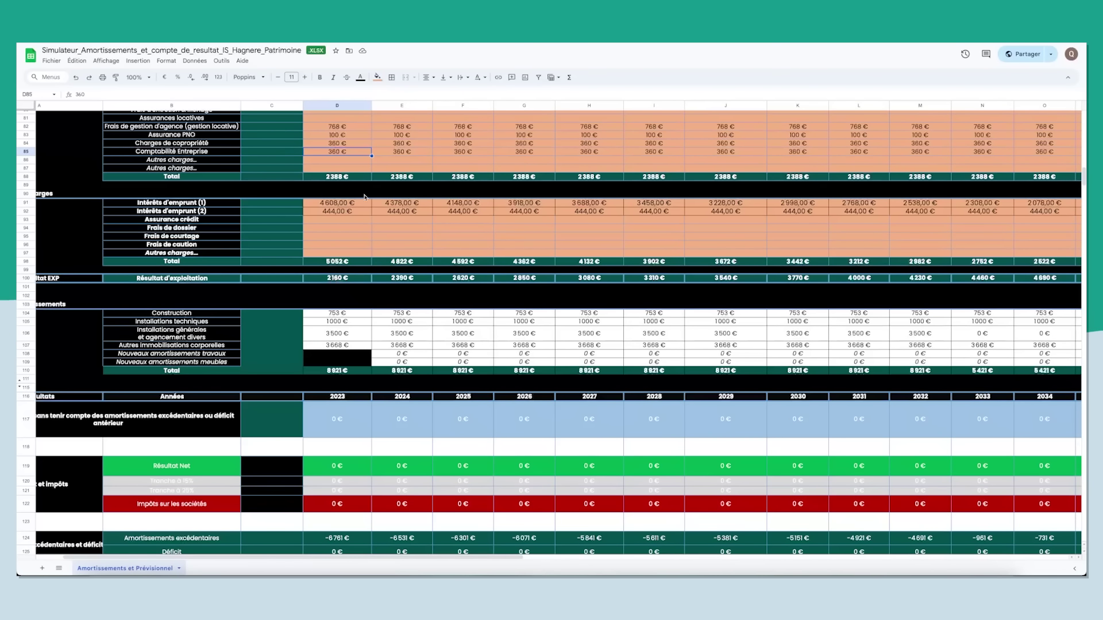
# Step: Sum the Amortissements Total row from 2023 through 2043
pyautogui.scroll(-3, 477, 394)
pyautogui.hscroll(1, 477, 395)
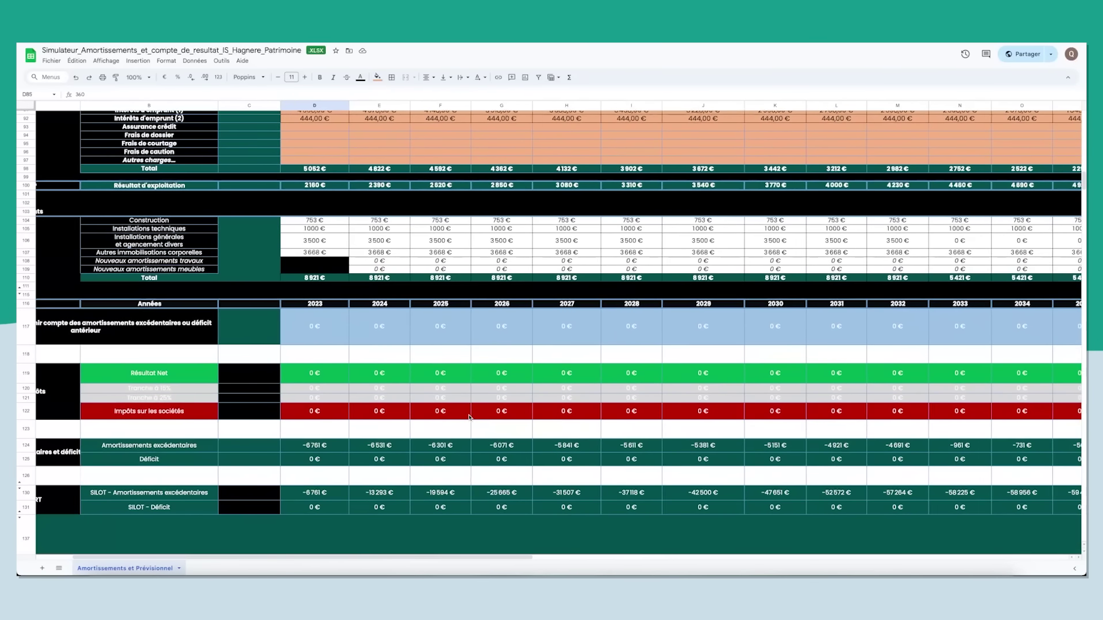
pyautogui.moveTo(317, 278); pyautogui.dragTo(1016, 283)
pyautogui.scroll(-1, 1017, 282)
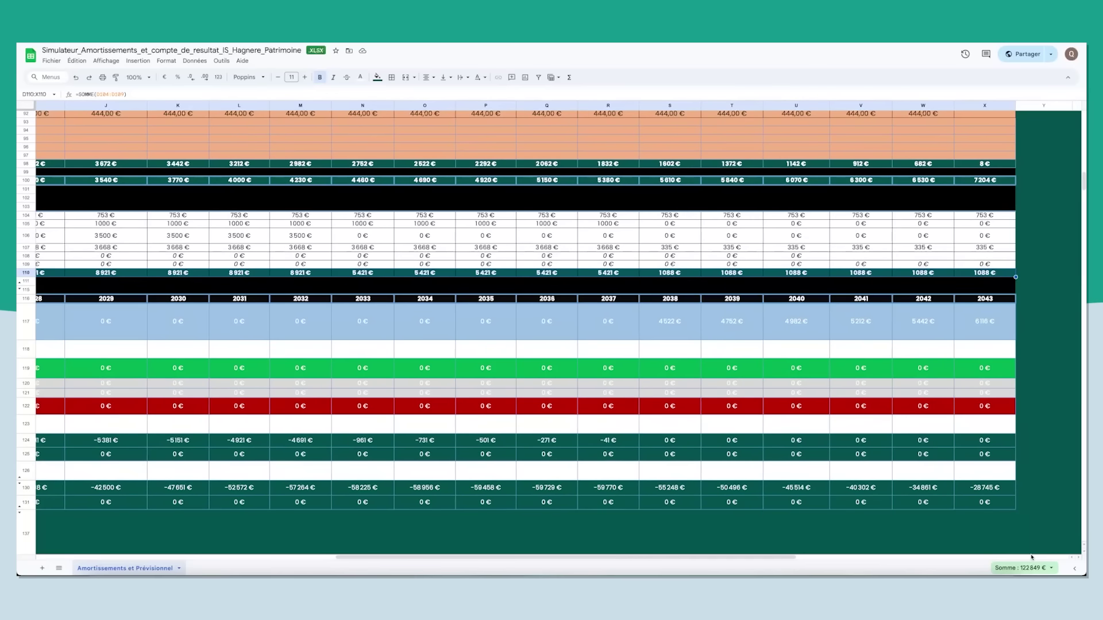
pyautogui.click(906, 451)
# Step: Review the Charges d'exploitation, Charges and Résultat d'exploitation rows starting from 2023
pyautogui.hscroll(-6, 783, 394)
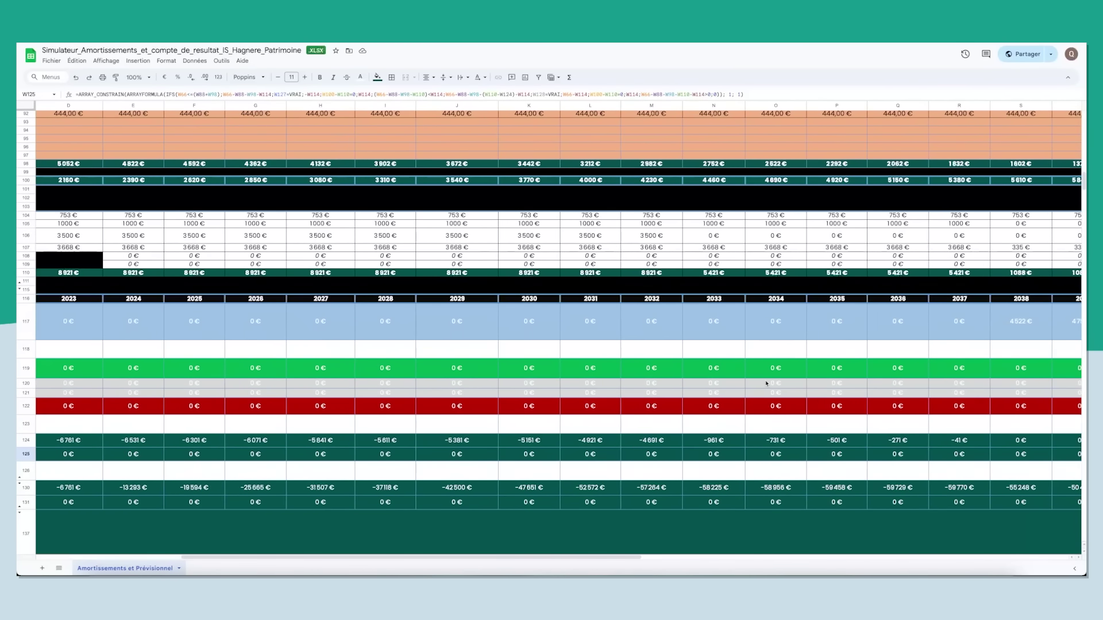
pyautogui.hscroll(-4, 765, 383)
pyautogui.scroll(5, 493, 332)
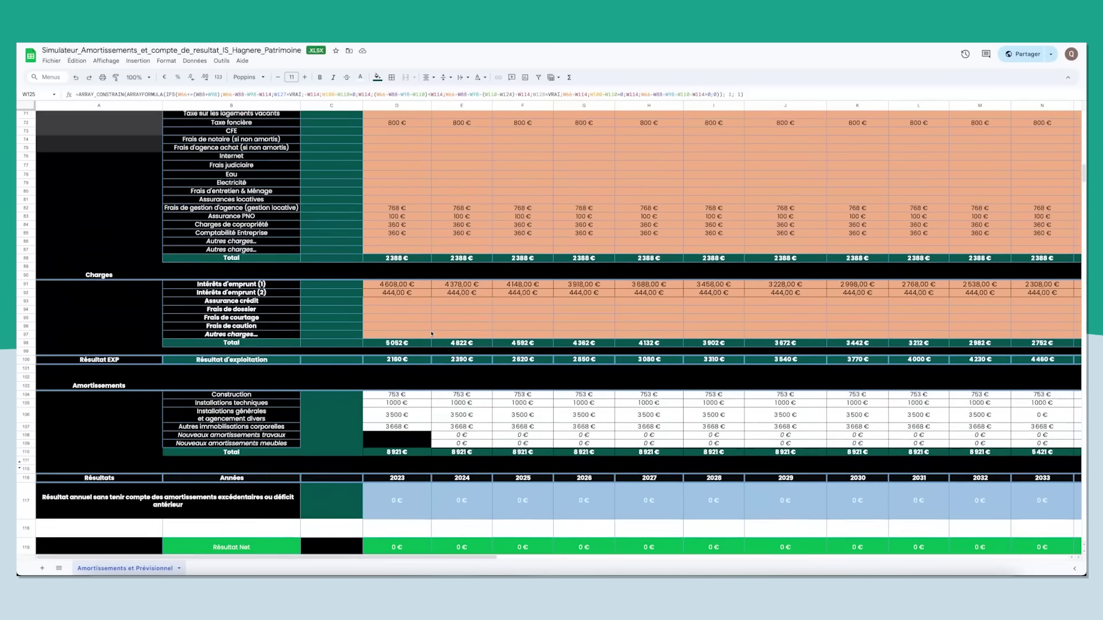
pyautogui.scroll(2, 431, 333)
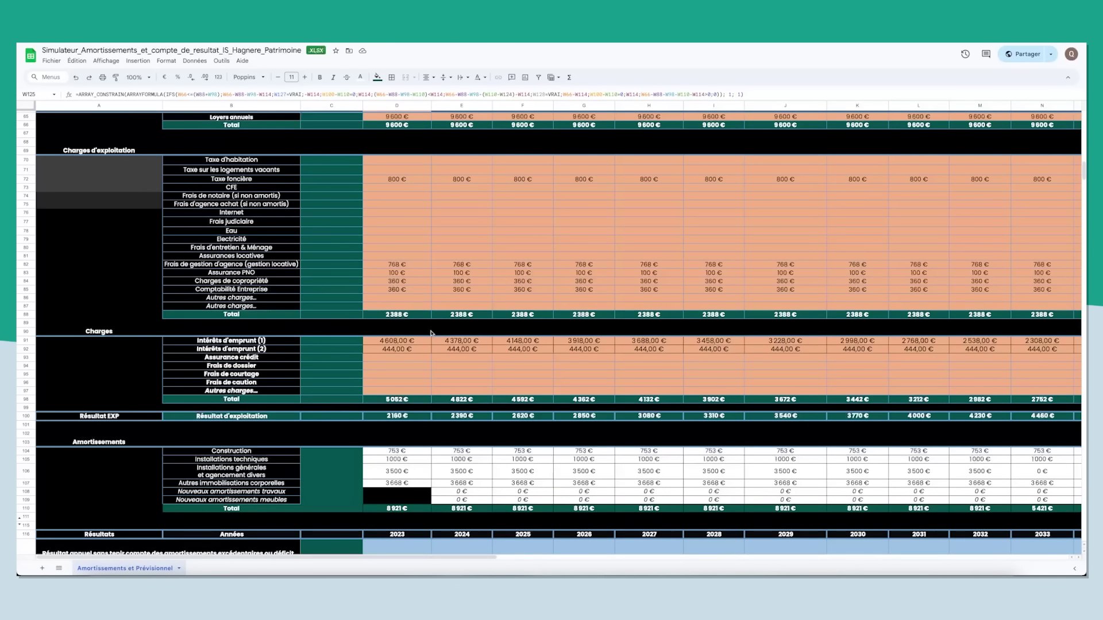